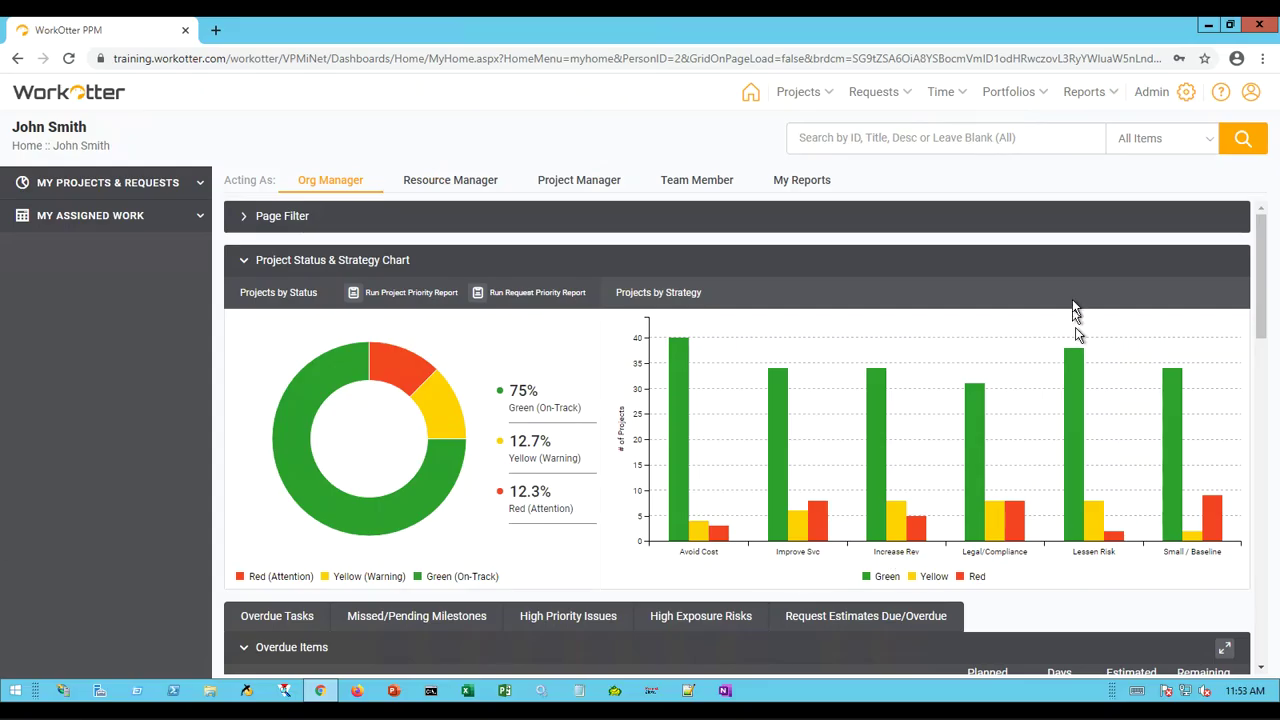
Go to View All Reports and launch the Cost By Organization Hierarchy report from the gallery.
{"action": "left_click", "coordinate": [1097, 98]}
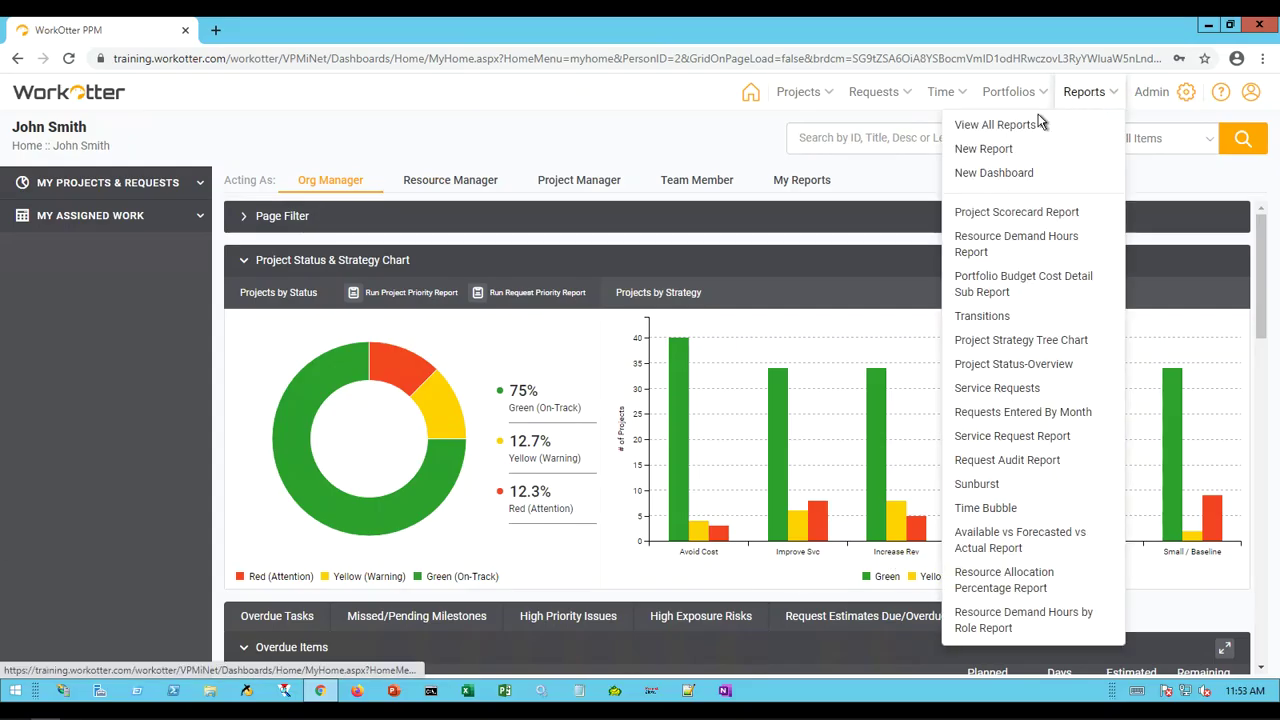
{"action": "left_click", "coordinate": [1008, 128]}
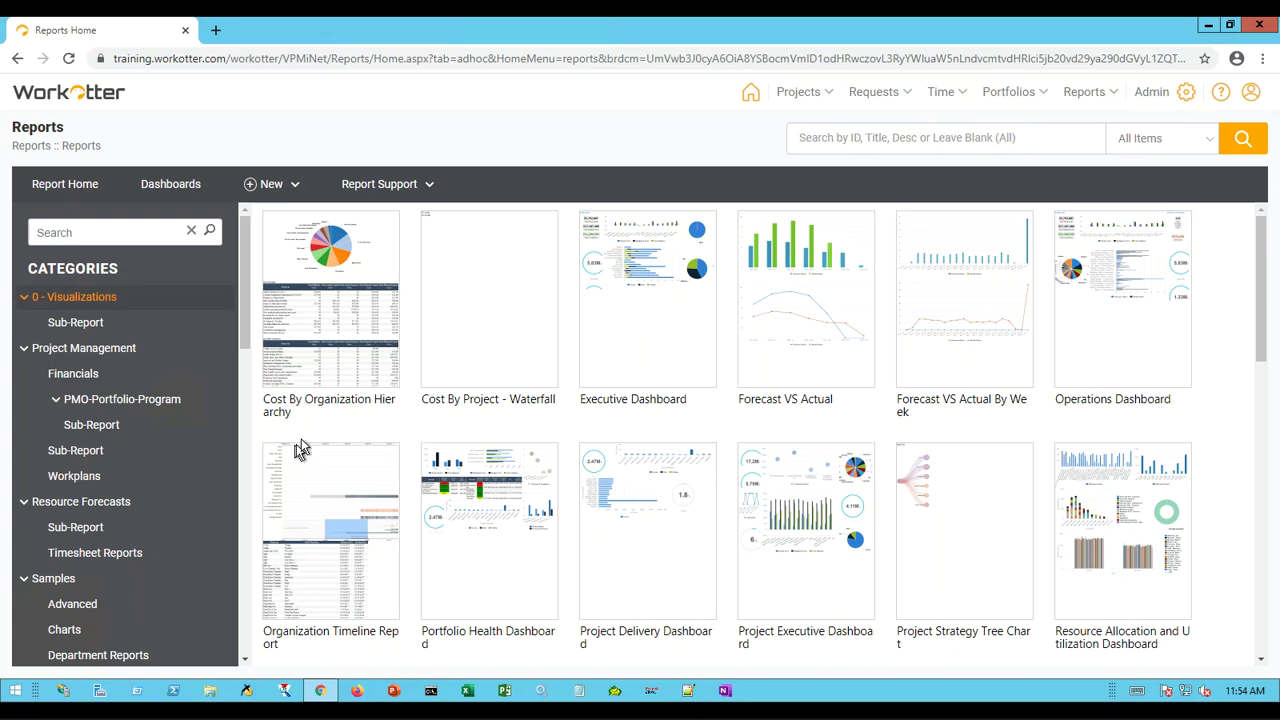
{"action": "left_click", "coordinate": [315, 245]}
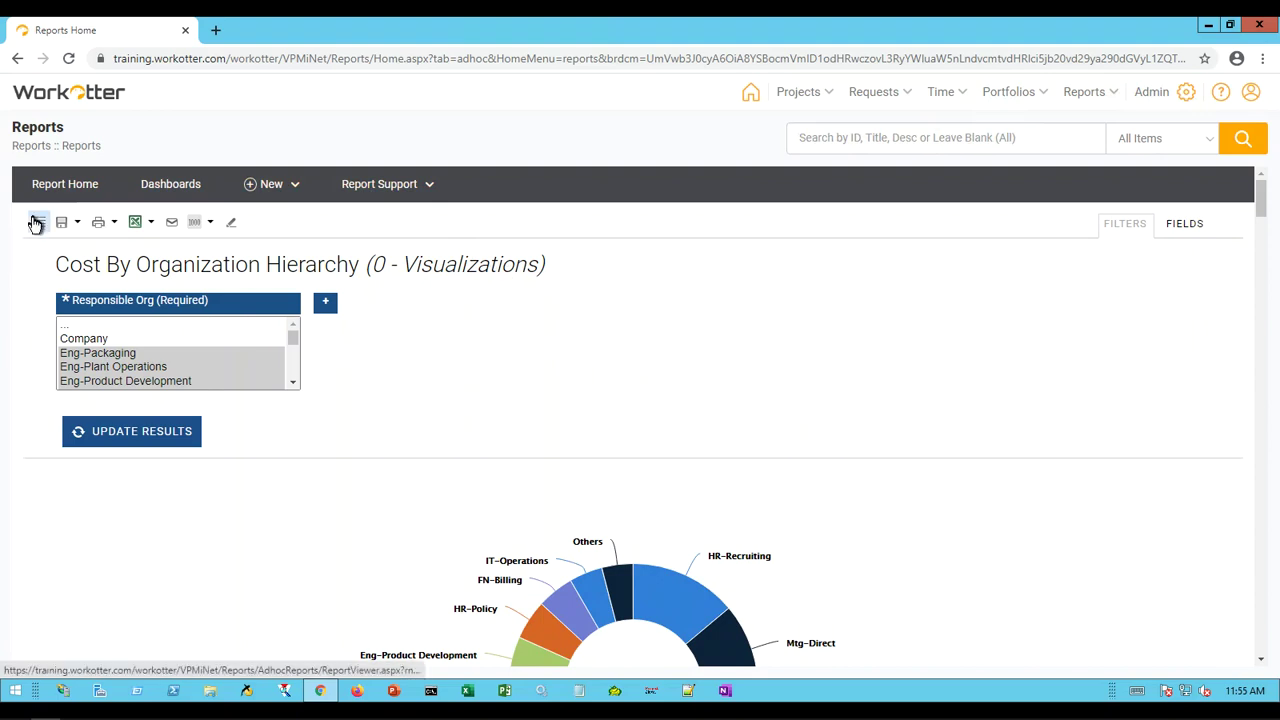
Review the report's Save, Print and Export options, then hide the filter panel.
{"action": "left_click", "coordinate": [76, 224]}
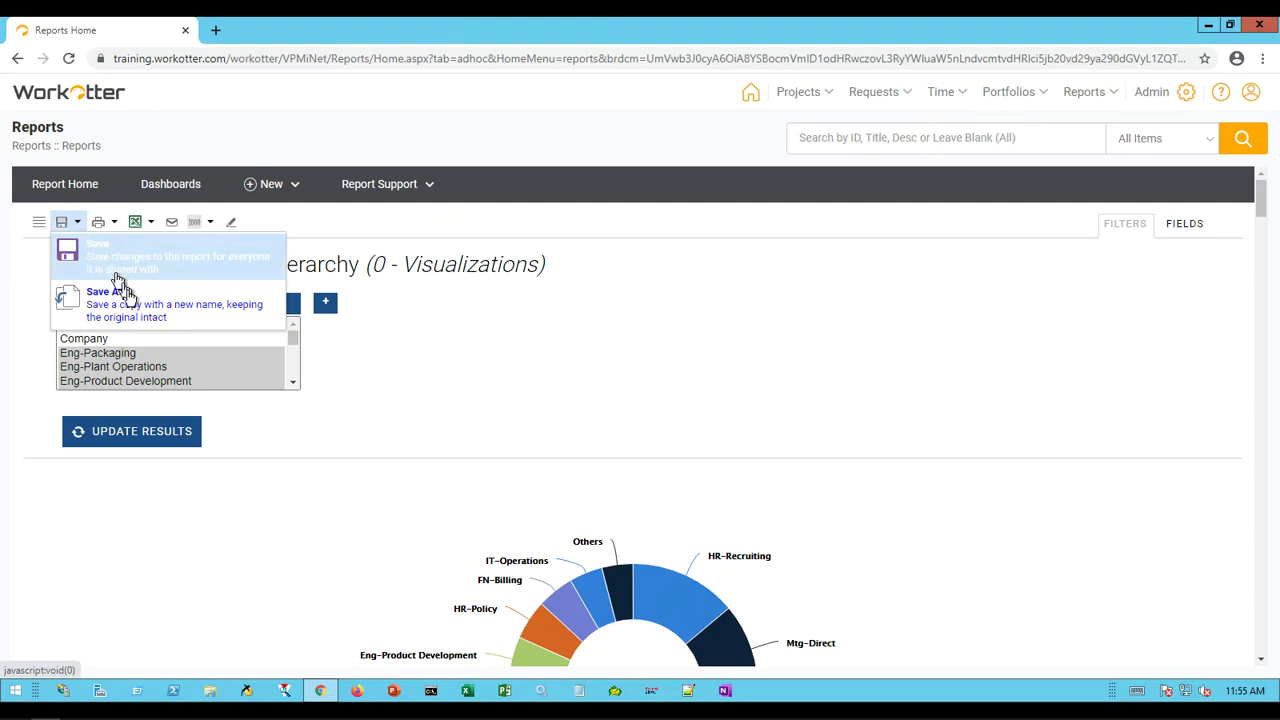
{"action": "left_click", "coordinate": [112, 222]}
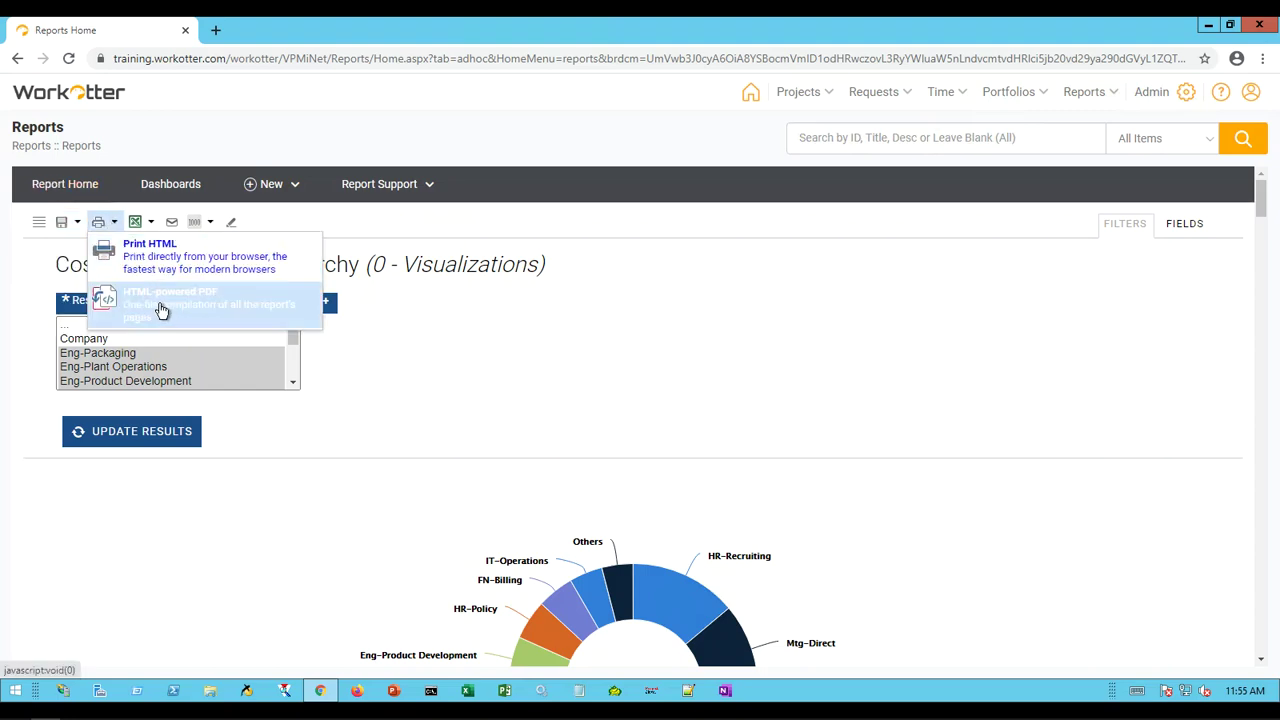
{"action": "left_click", "coordinate": [152, 222]}
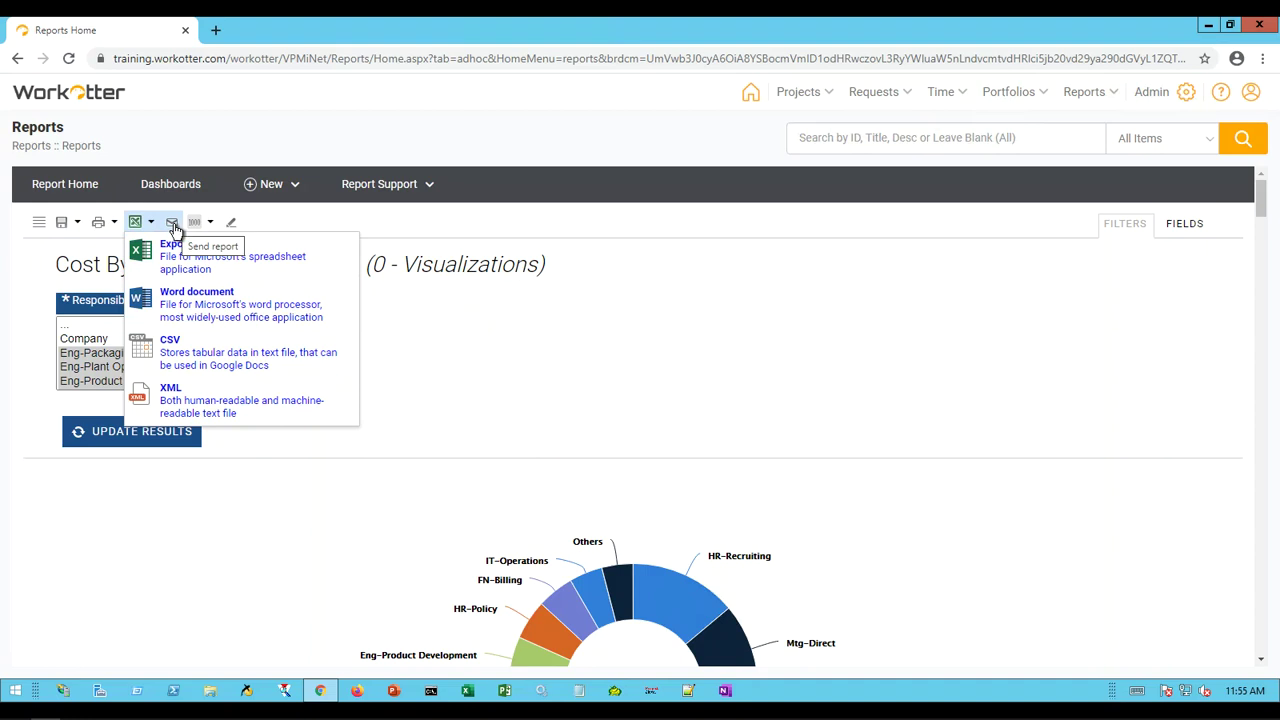
{"action": "left_click", "coordinate": [277, 228]}
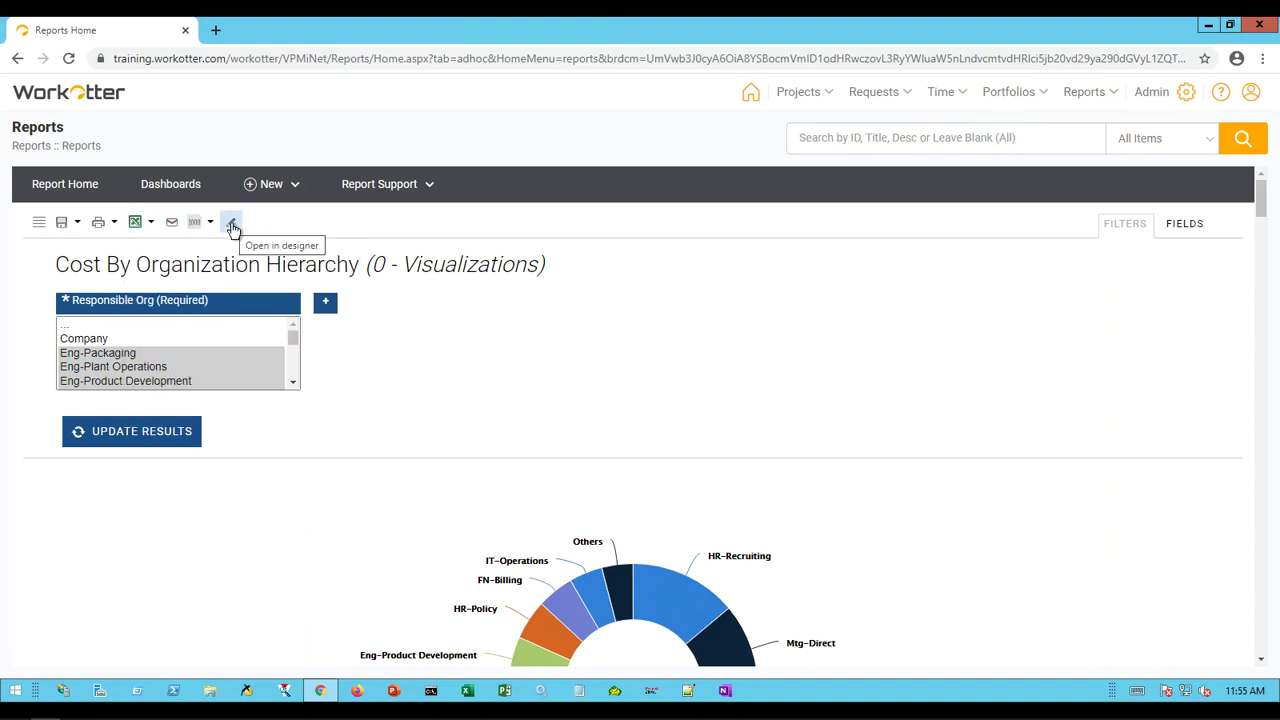
{"action": "left_click", "coordinate": [1127, 223]}
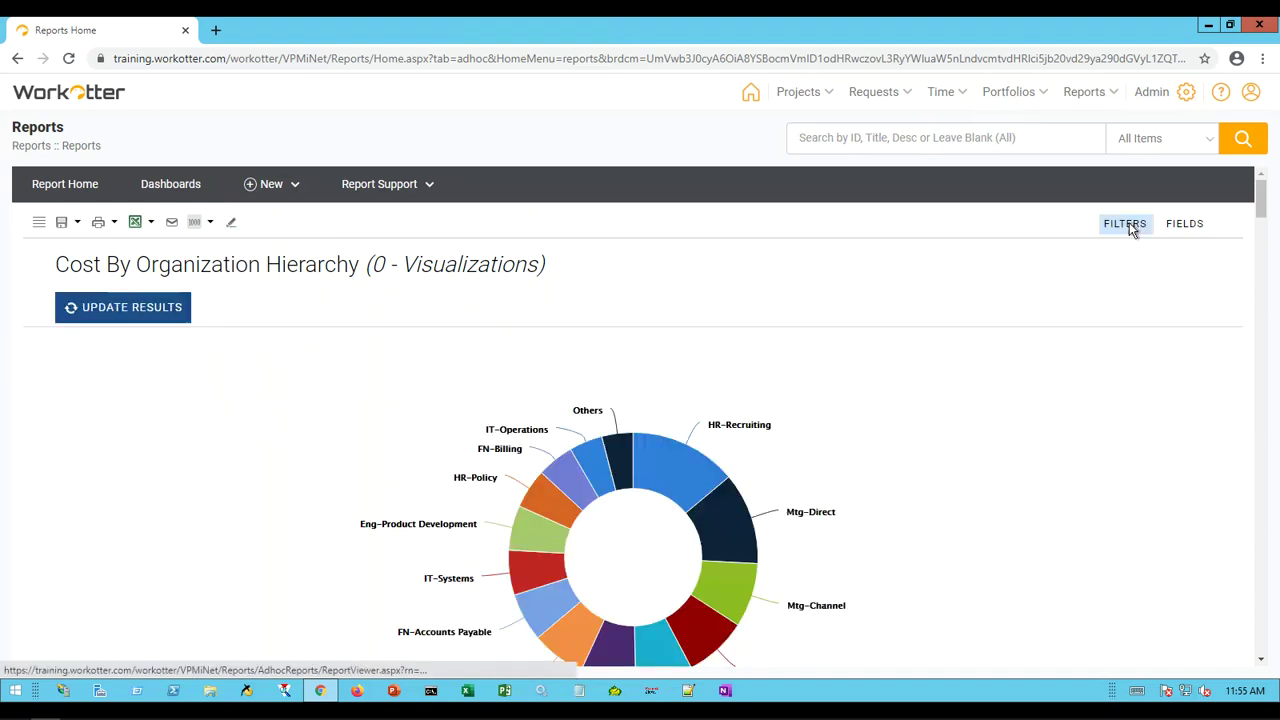
Show the filters again and add a Date (Planned Start) filter beside Responsible Org.
{"action": "left_click", "coordinate": [1127, 224]}
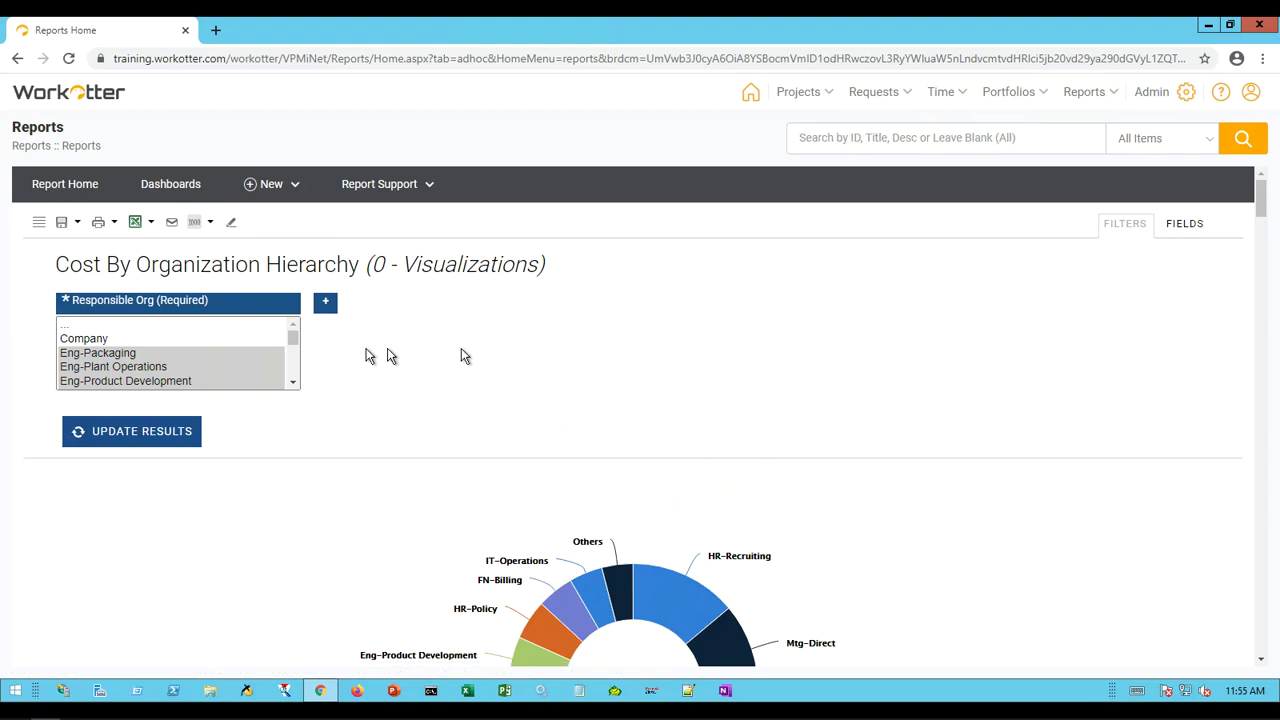
{"action": "left_click", "coordinate": [330, 305]}
{"action": "left_click", "coordinate": [388, 328]}
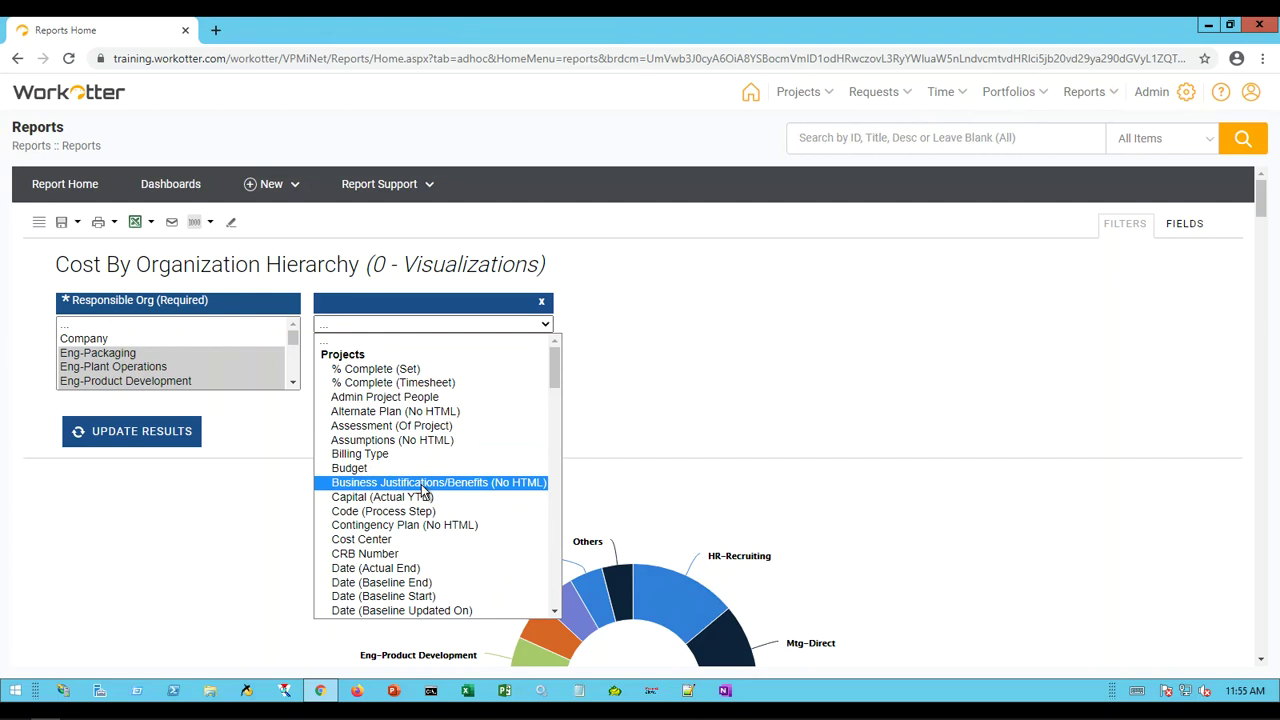
{"action": "scroll", "coordinate": [422, 487], "scroll_direction": "down", "scroll_amount": 5}
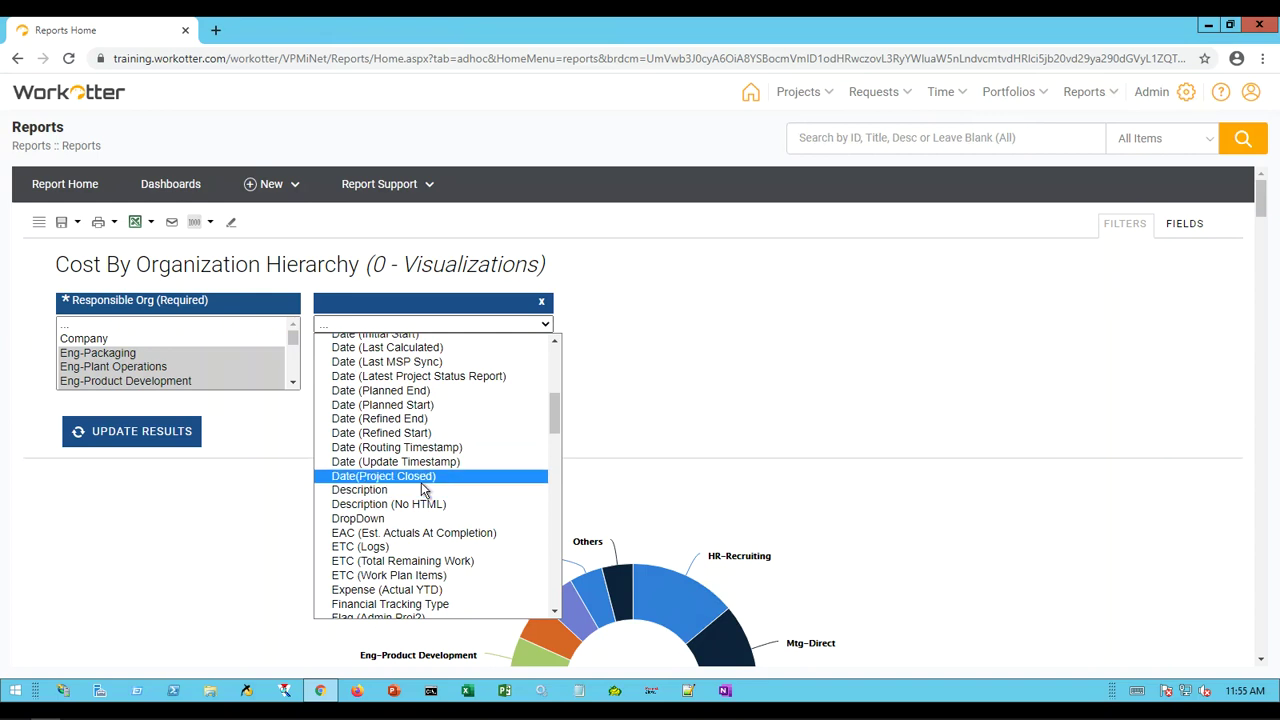
{"action": "left_click", "coordinate": [420, 405]}
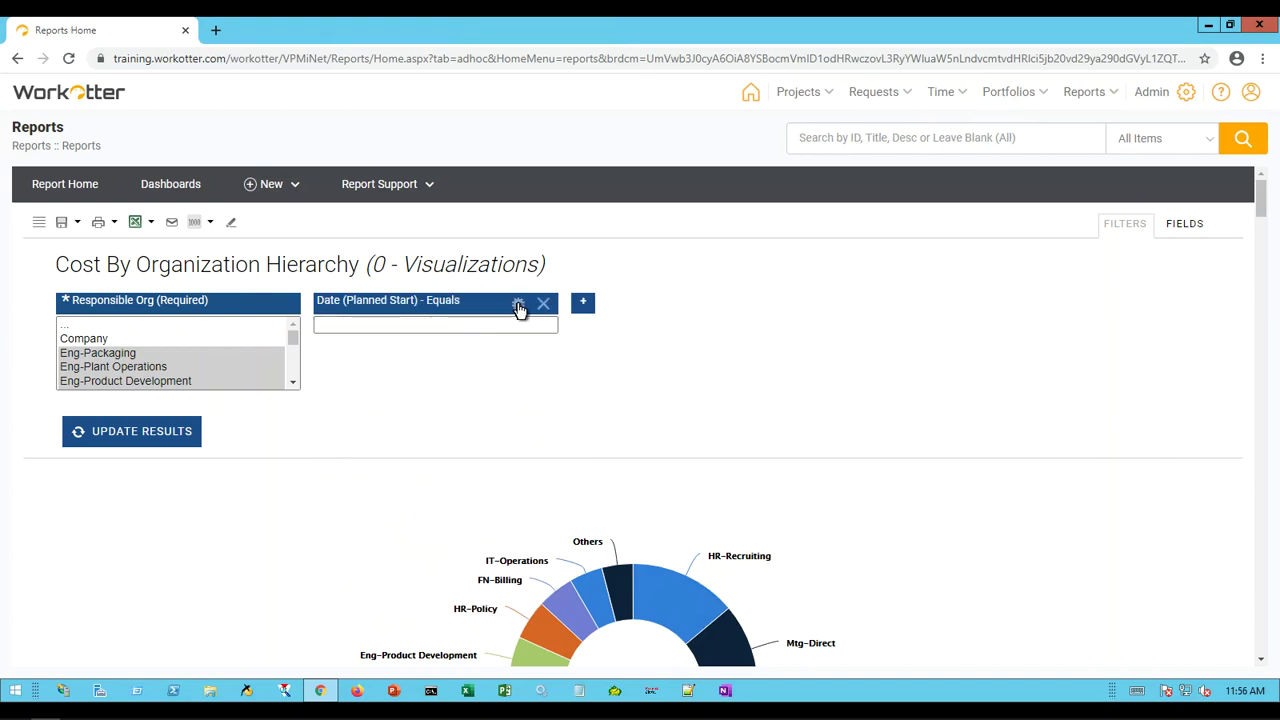
Filter Planned Start In Time Period 'Past 3 Months & Future: 1 Year' and update results.
{"action": "left_click", "coordinate": [518, 305]}
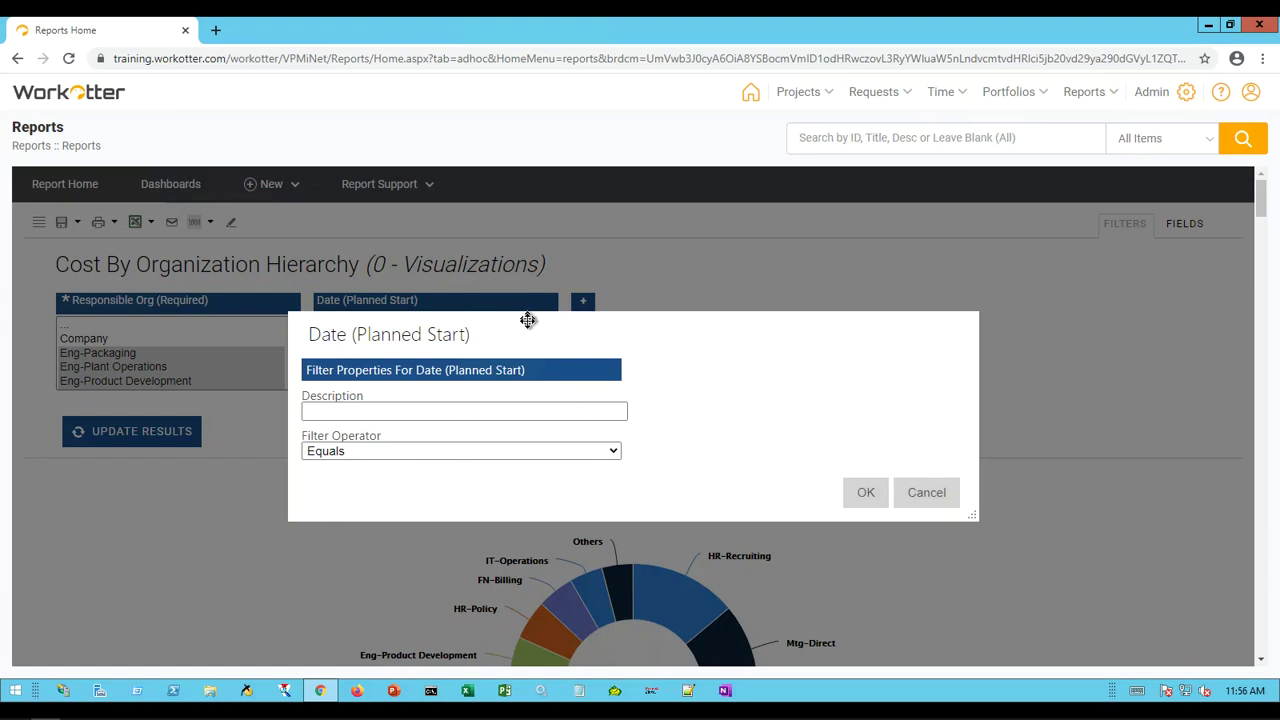
{"action": "left_click", "coordinate": [588, 449]}
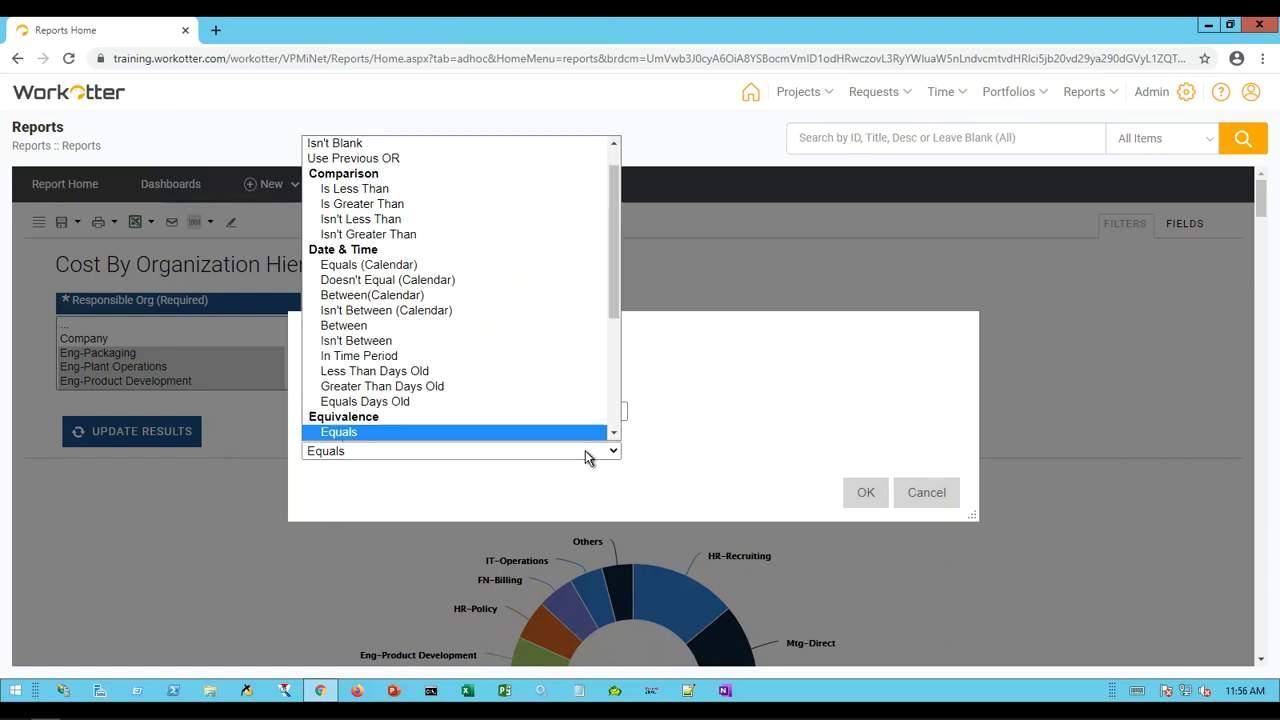
{"action": "left_click", "coordinate": [368, 357]}
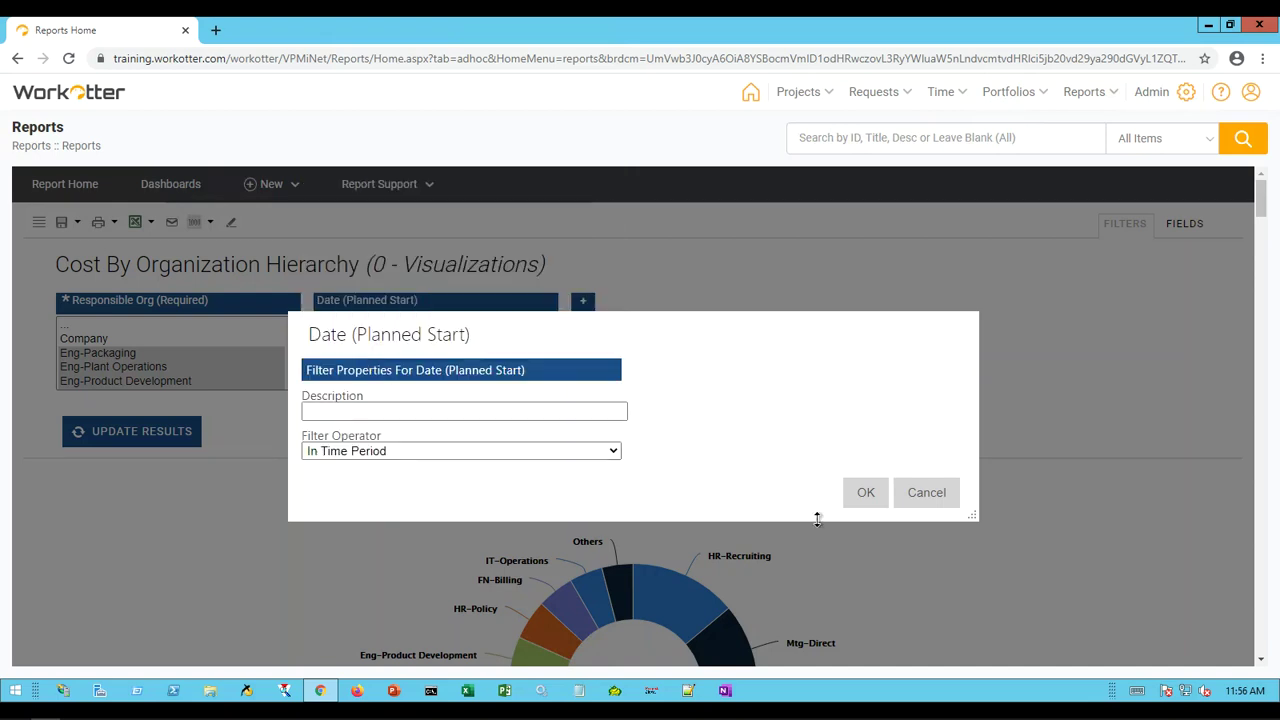
{"action": "left_click", "coordinate": [866, 496]}
{"action": "left_click", "coordinate": [421, 327]}
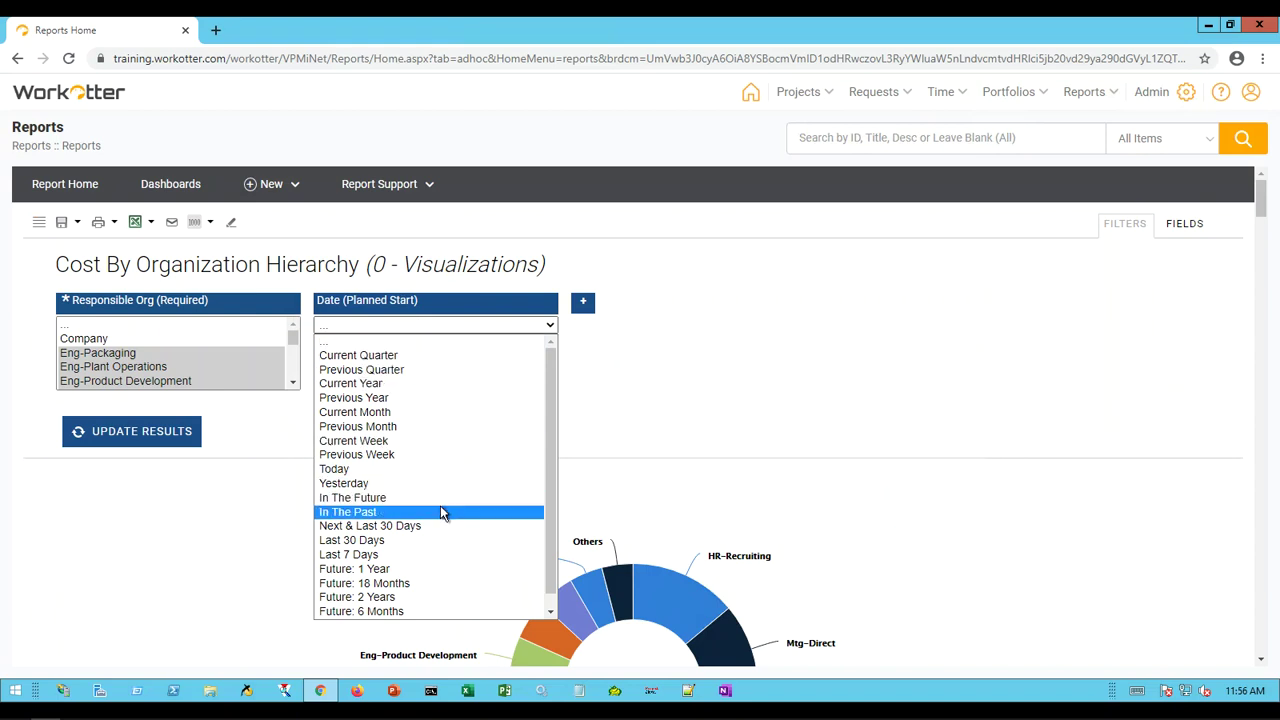
{"action": "scroll", "coordinate": [440, 505], "scroll_direction": "down", "scroll_amount": 1}
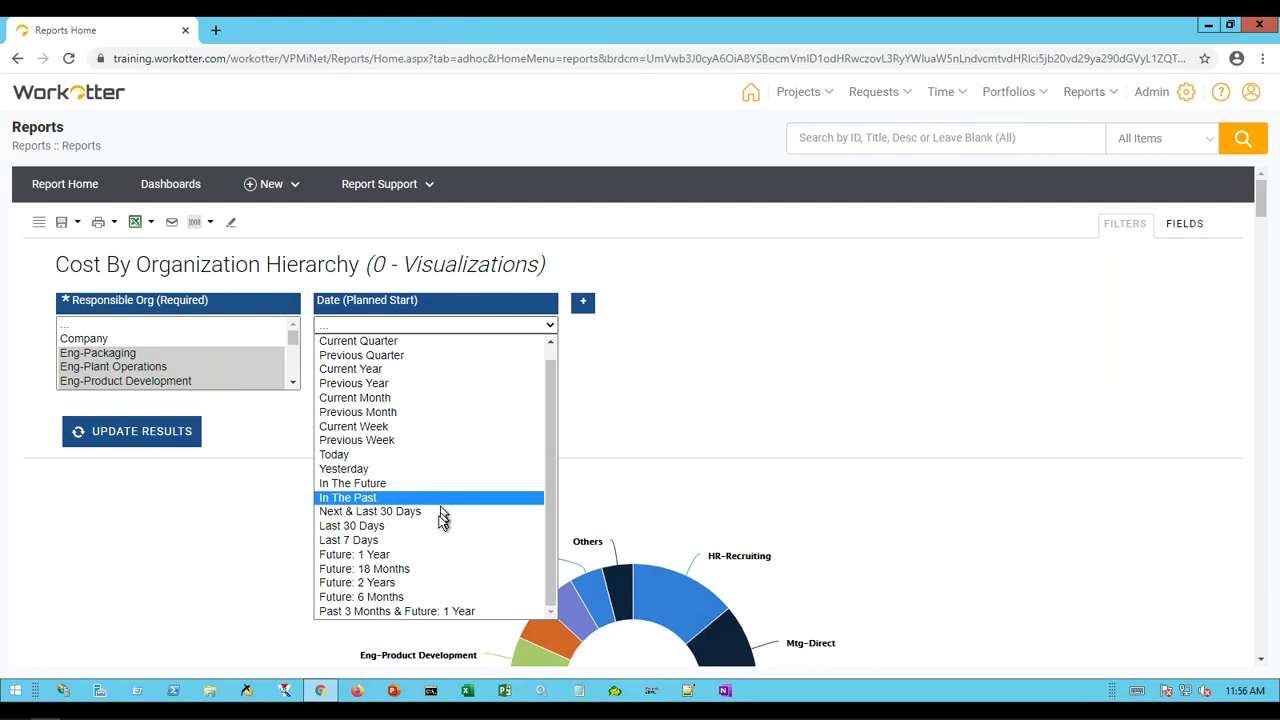
{"action": "left_click", "coordinate": [417, 612]}
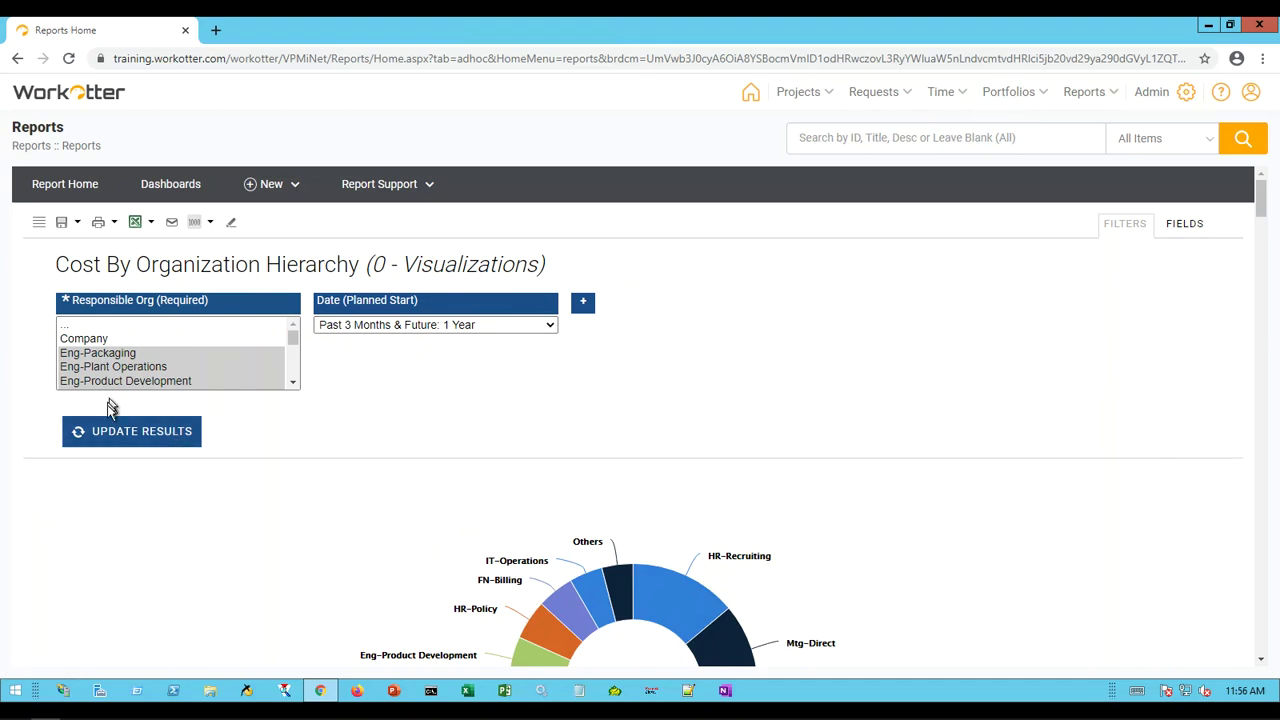
{"action": "left_click", "coordinate": [118, 434]}
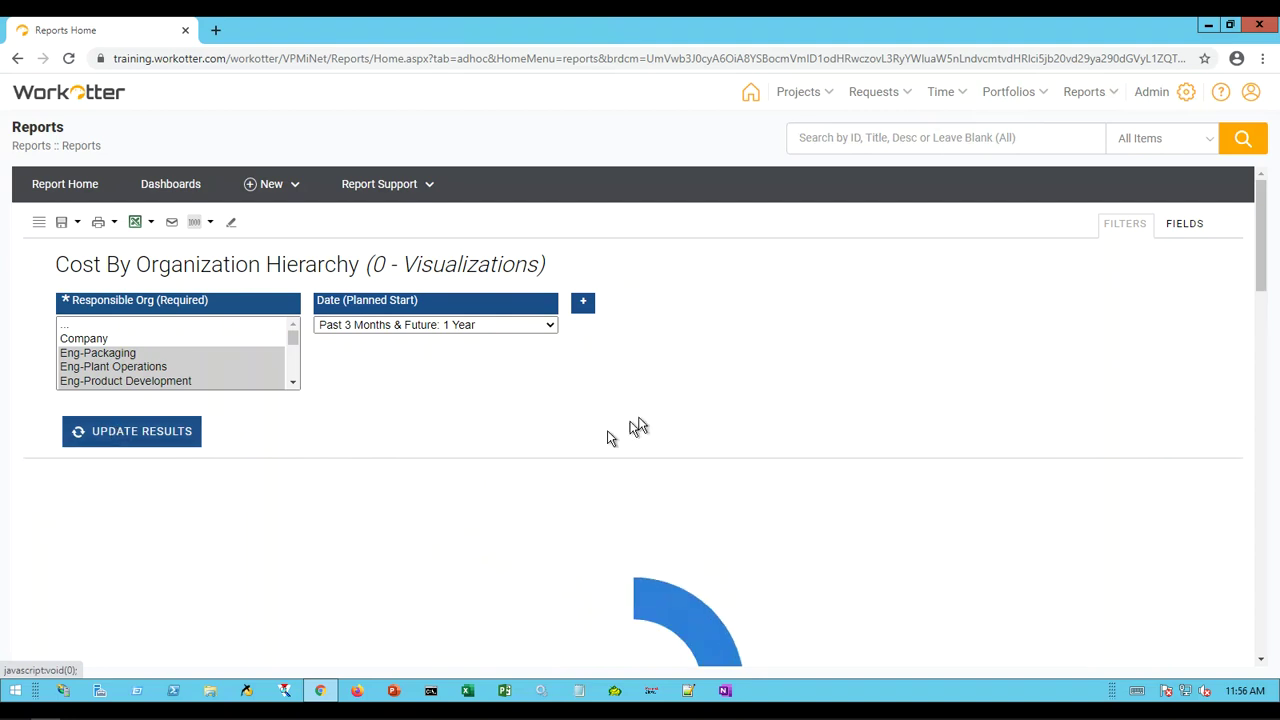
{"action": "scroll", "coordinate": [729, 398], "scroll_direction": "down", "scroll_amount": 2}
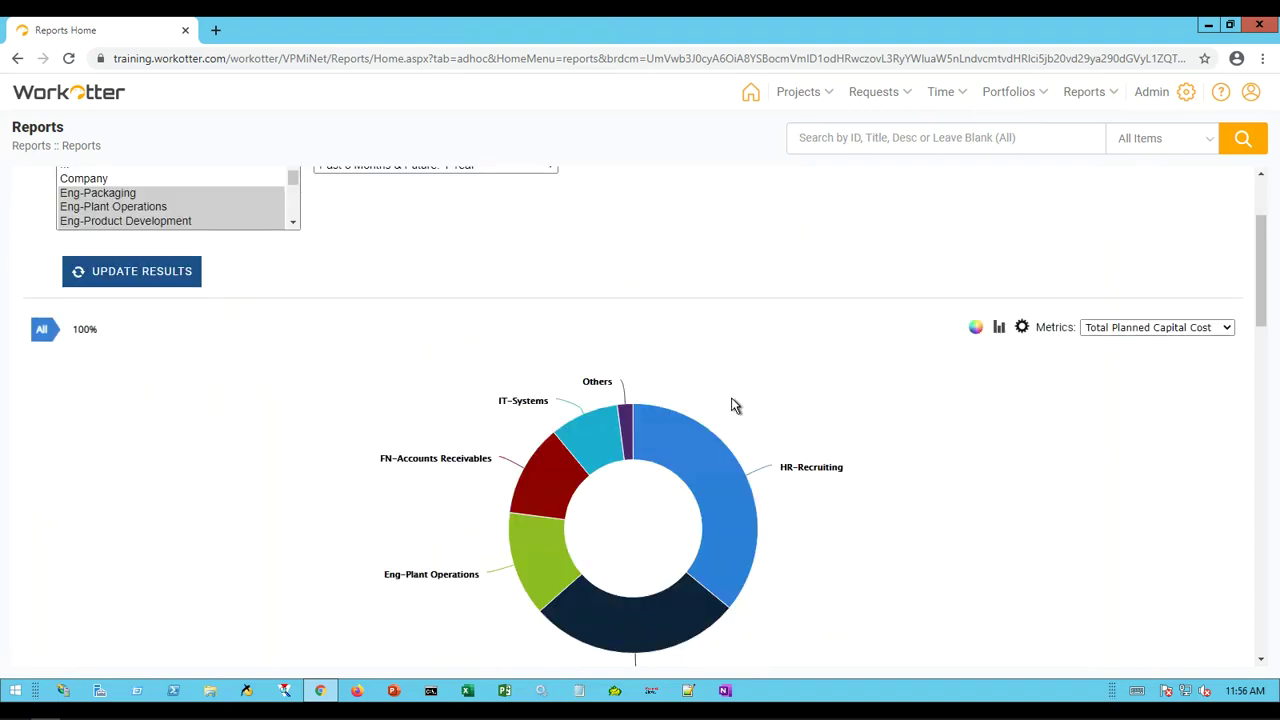
{"action": "scroll", "coordinate": [733, 398], "scroll_direction": "up", "scroll_amount": 2}
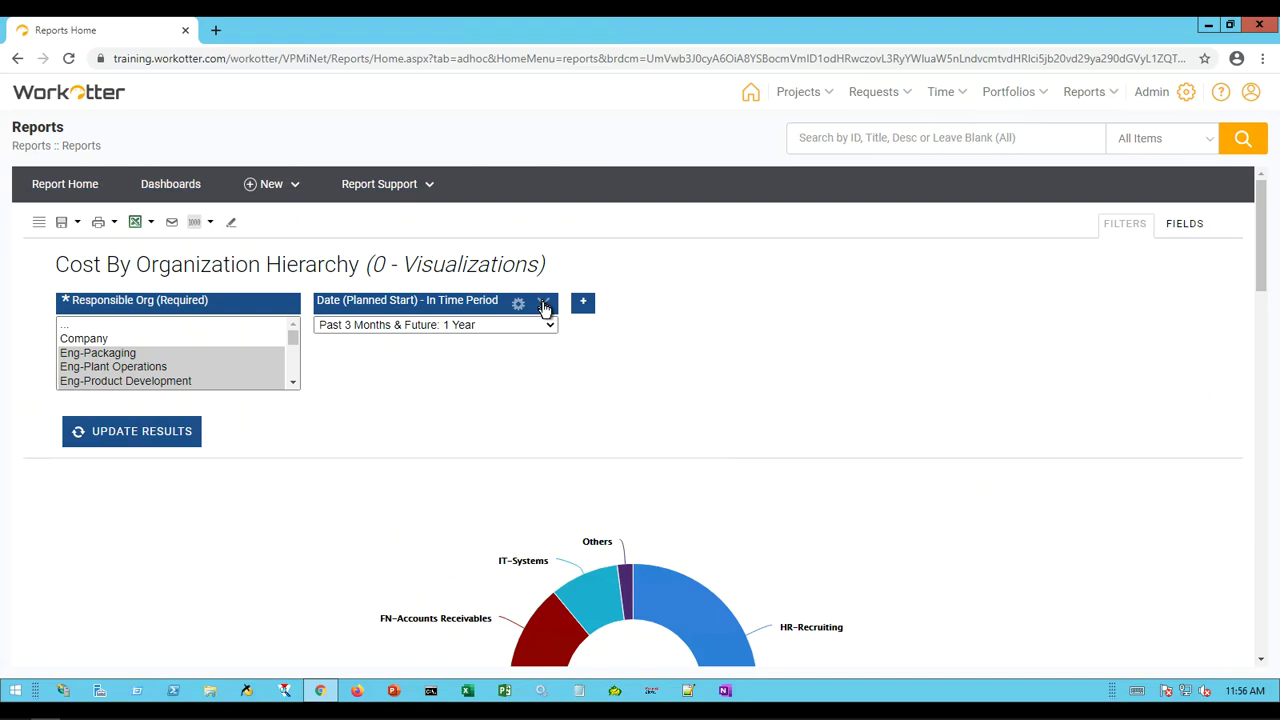
Remove the Date (Planned Start) filter and refresh the report.
{"action": "left_click", "coordinate": [543, 304]}
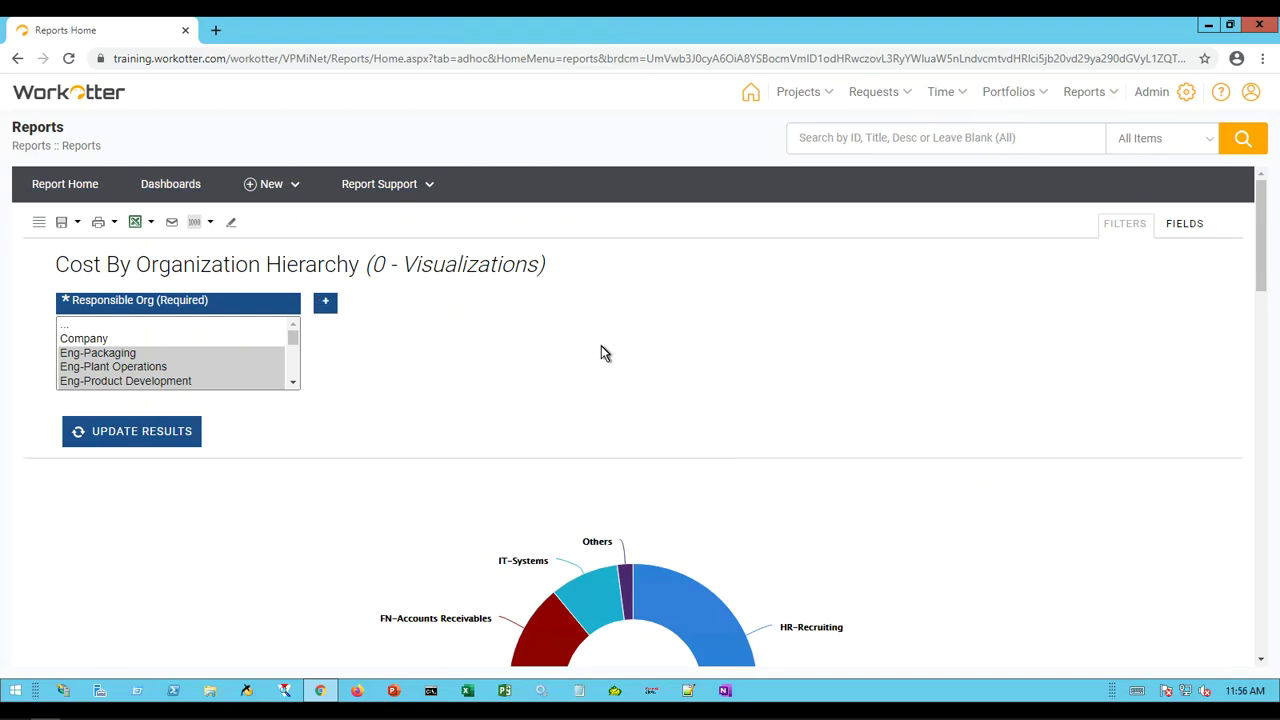
{"action": "left_click", "coordinate": [160, 440]}
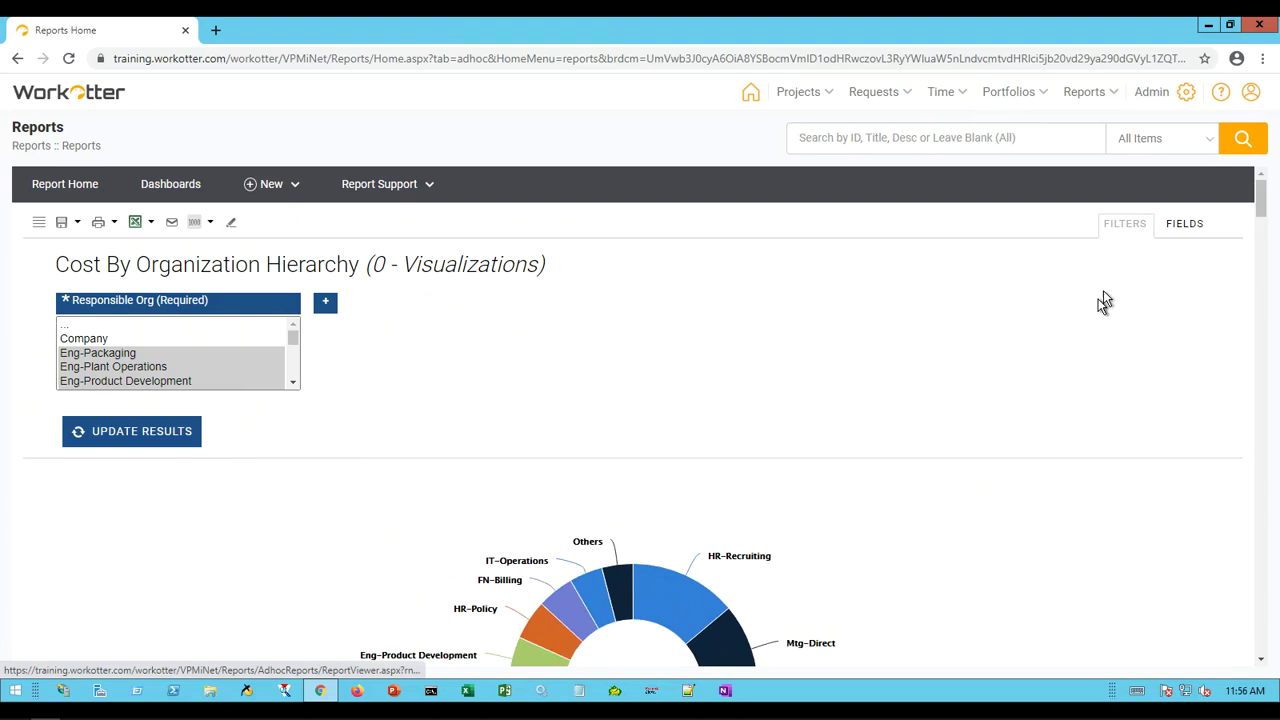
{"action": "scroll", "coordinate": [1134, 300], "scroll_direction": "down", "scroll_amount": 4}
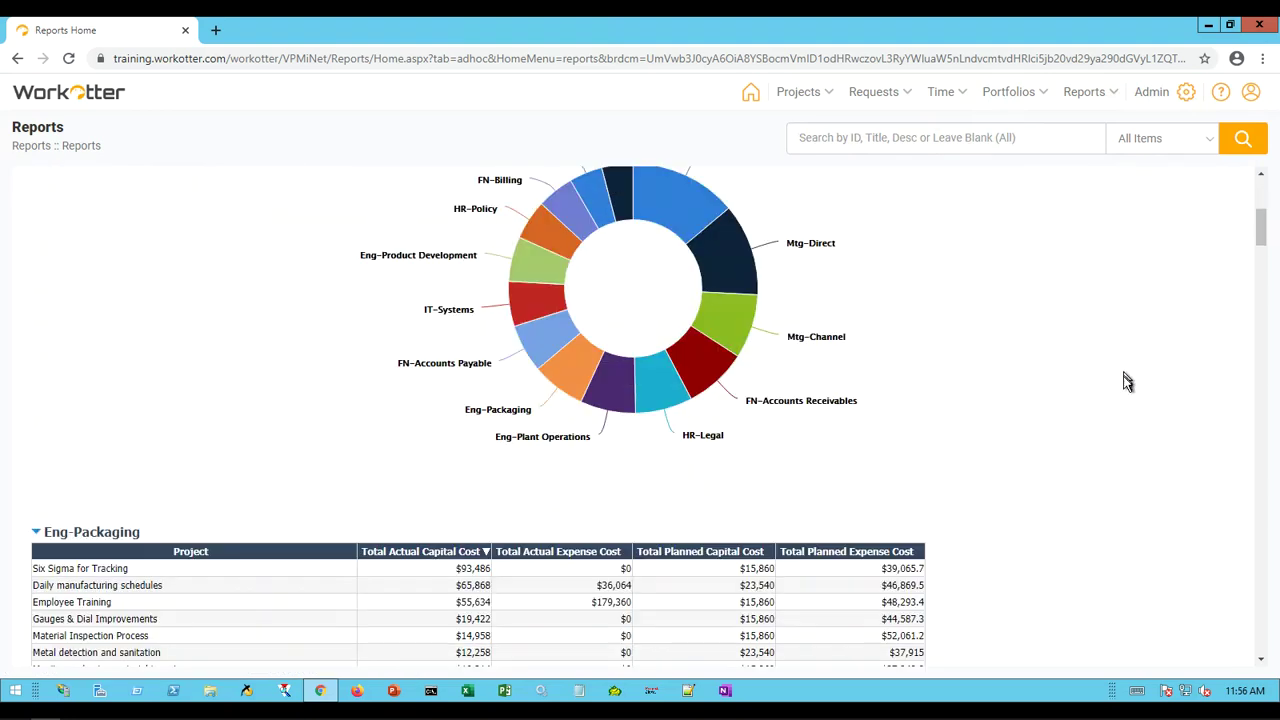
{"action": "scroll", "coordinate": [1129, 424], "scroll_direction": "up", "scroll_amount": 1}
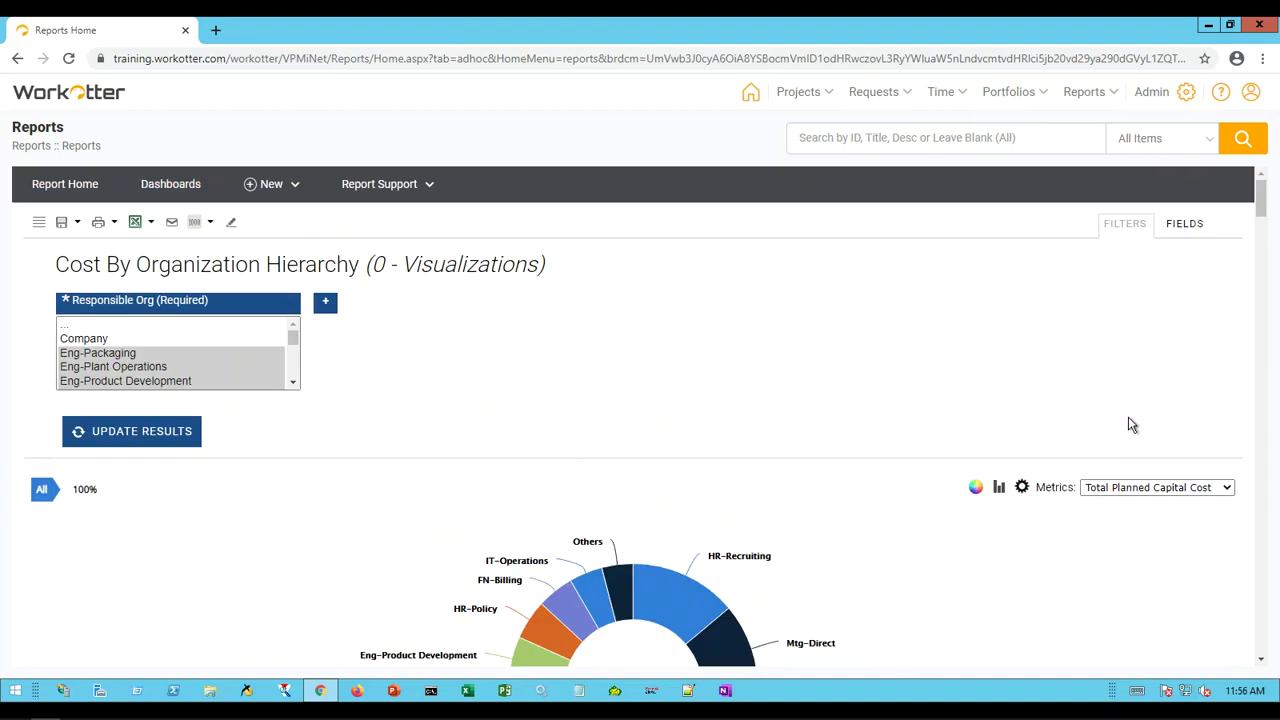
{"action": "left_click", "coordinate": [1184, 223]}
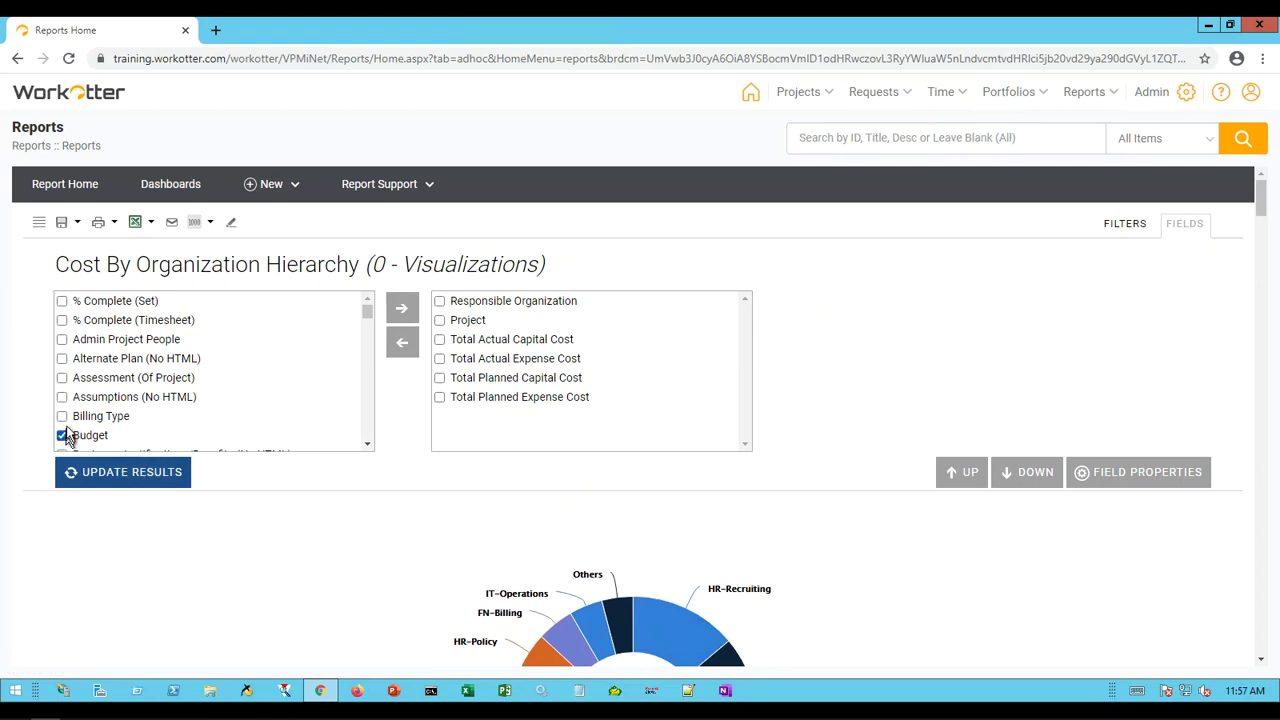
Add Budget to the report as Sum(Budget) and update the results.
{"action": "left_click", "coordinate": [399, 314]}
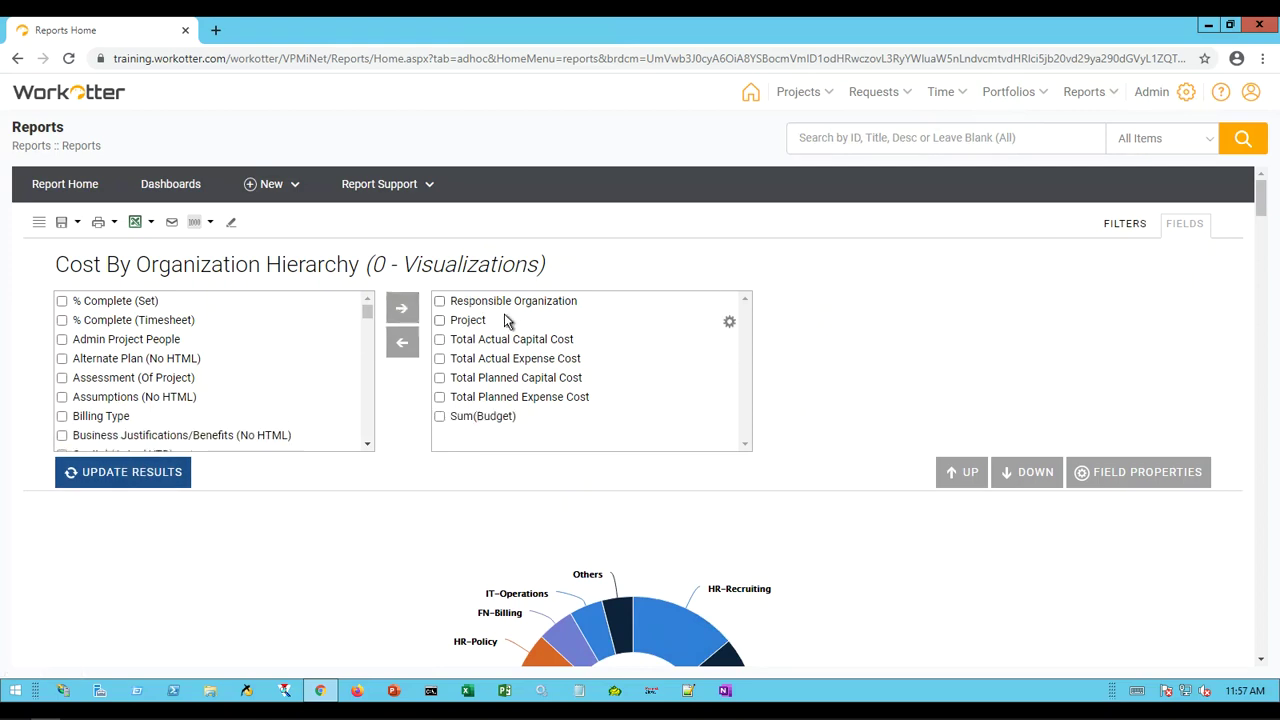
{"action": "left_click", "coordinate": [110, 472]}
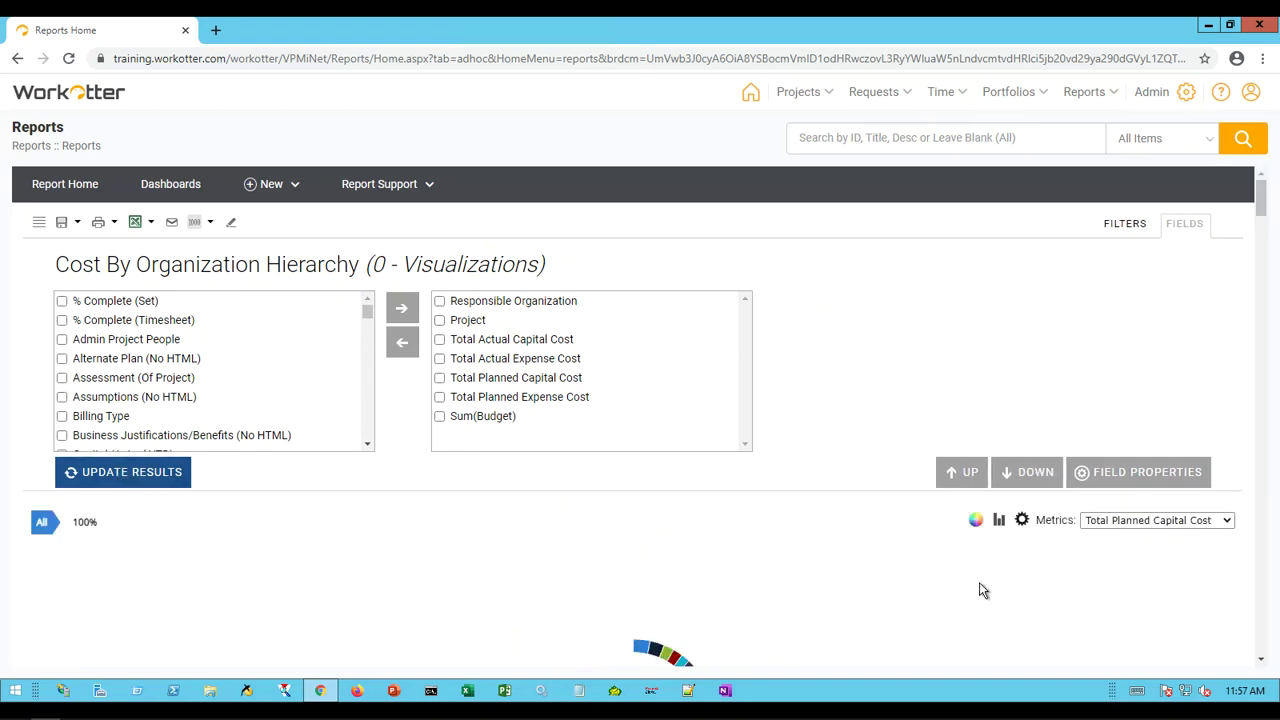
{"action": "scroll", "coordinate": [980, 589], "scroll_direction": "down", "scroll_amount": 5}
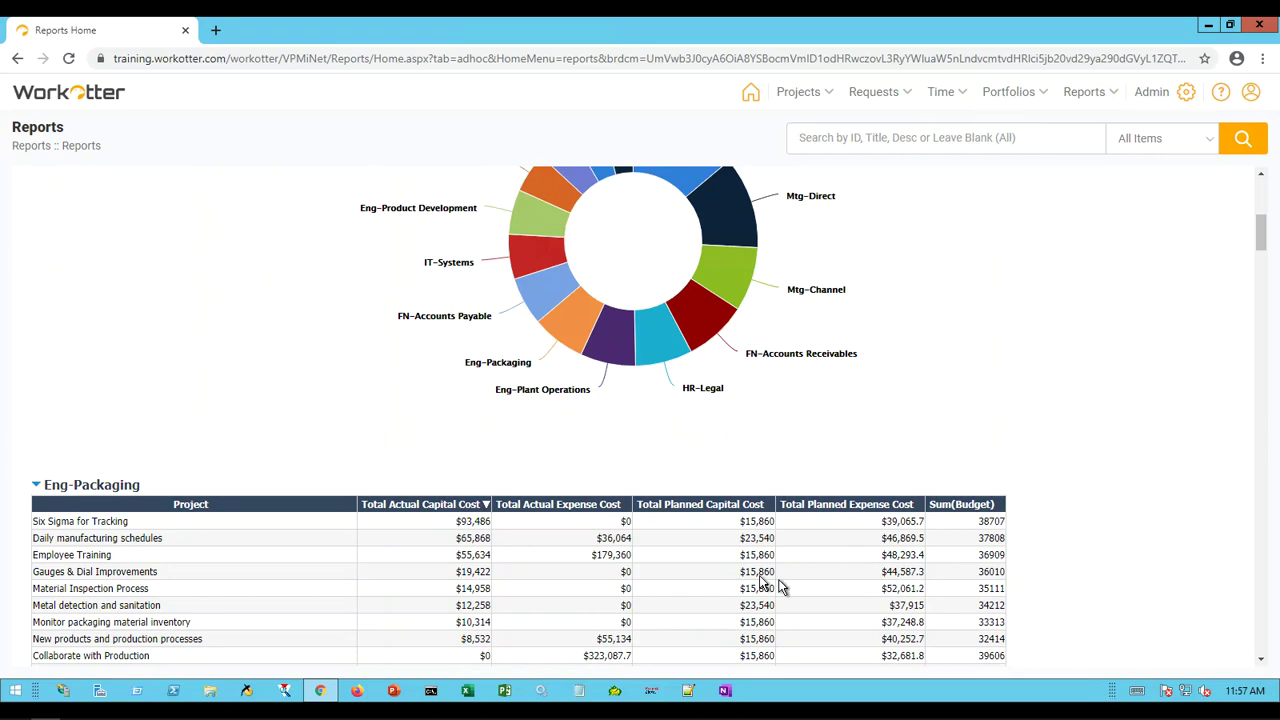
Sort the table by Total Actual Expense, Total Planned Capital and Total Actual Capital Cost.
{"action": "left_click", "coordinate": [594, 510]}
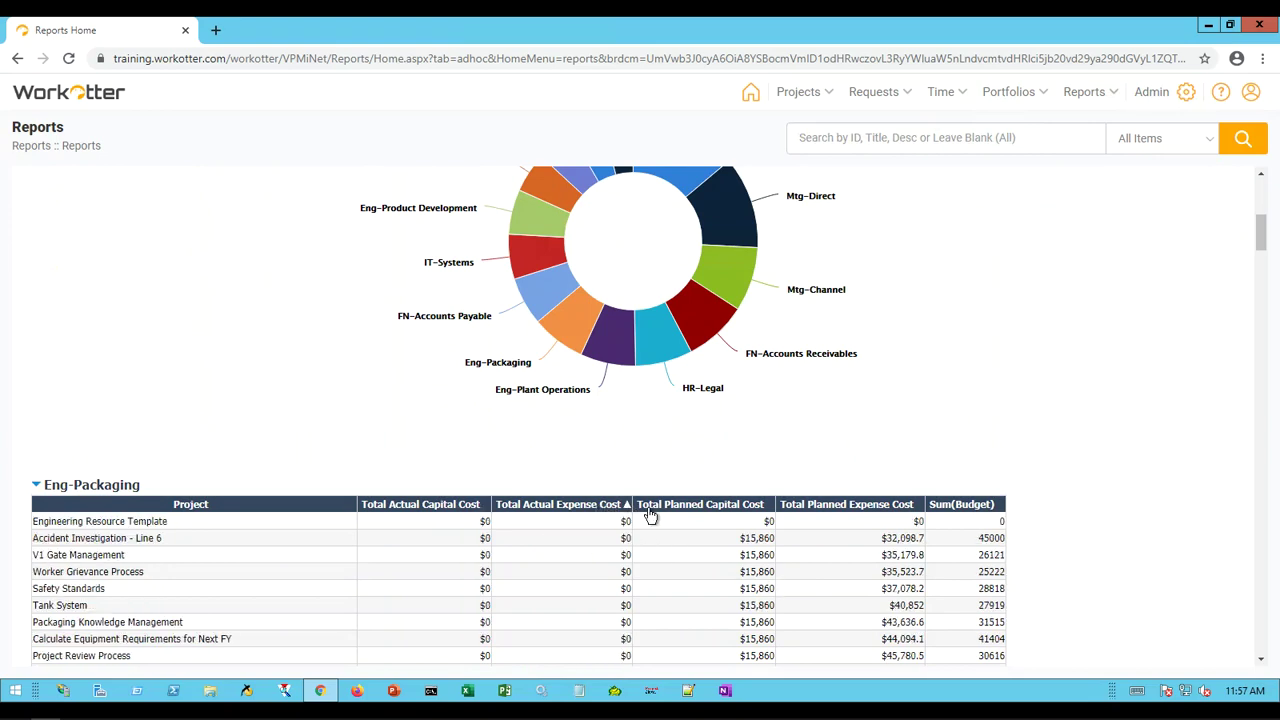
{"action": "left_click", "coordinate": [655, 507]}
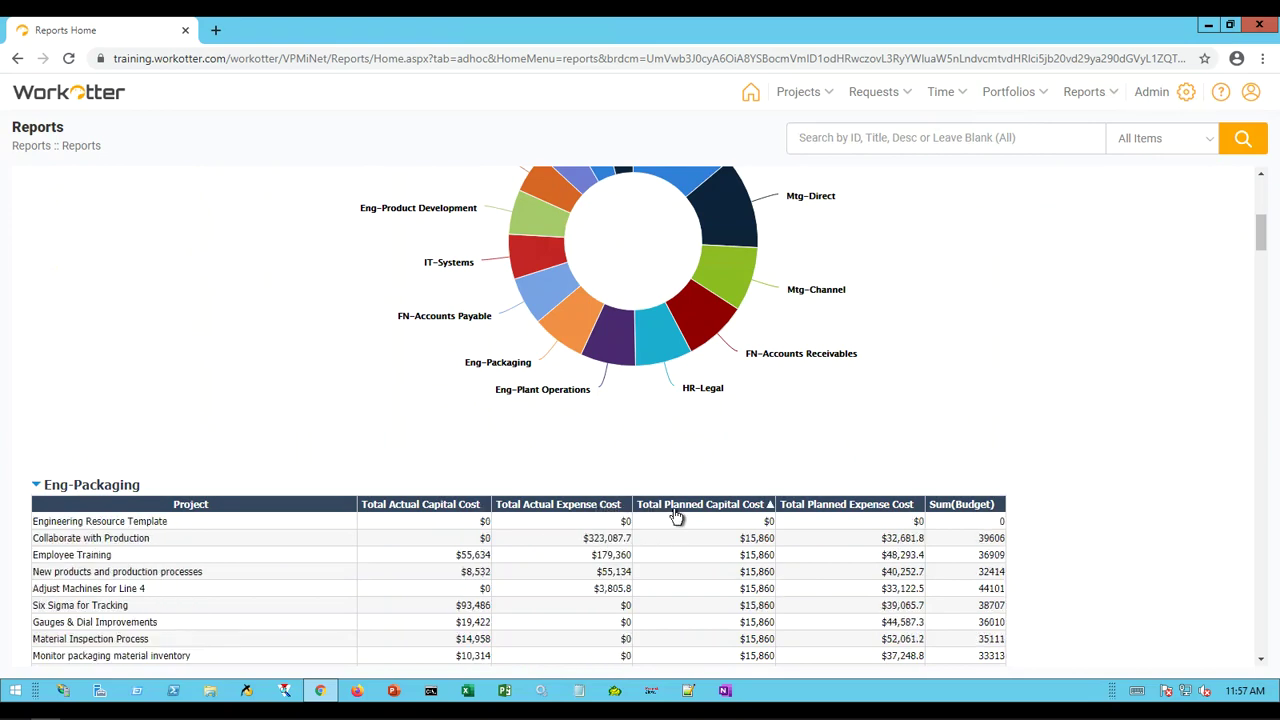
{"action": "left_click", "coordinate": [418, 507]}
{"action": "scroll", "coordinate": [849, 497], "scroll_direction": "up", "scroll_amount": 3}
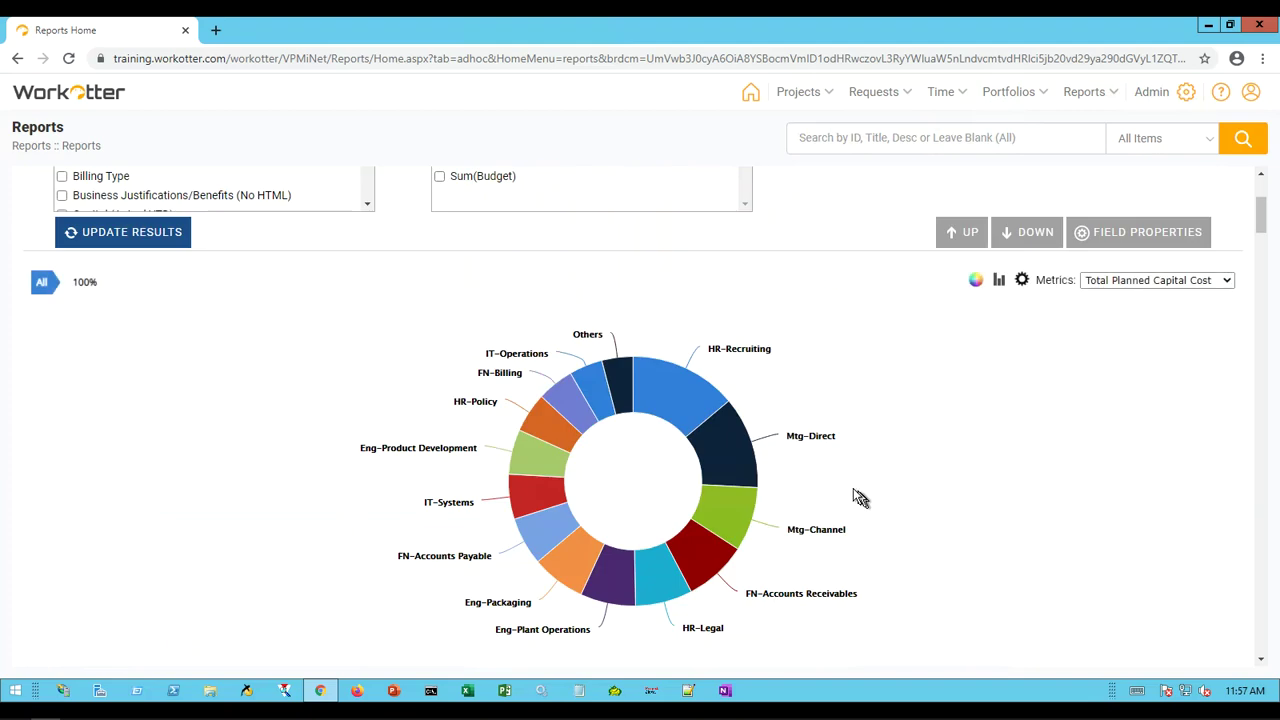
{"action": "mouse_move", "coordinate": [543, 524]}
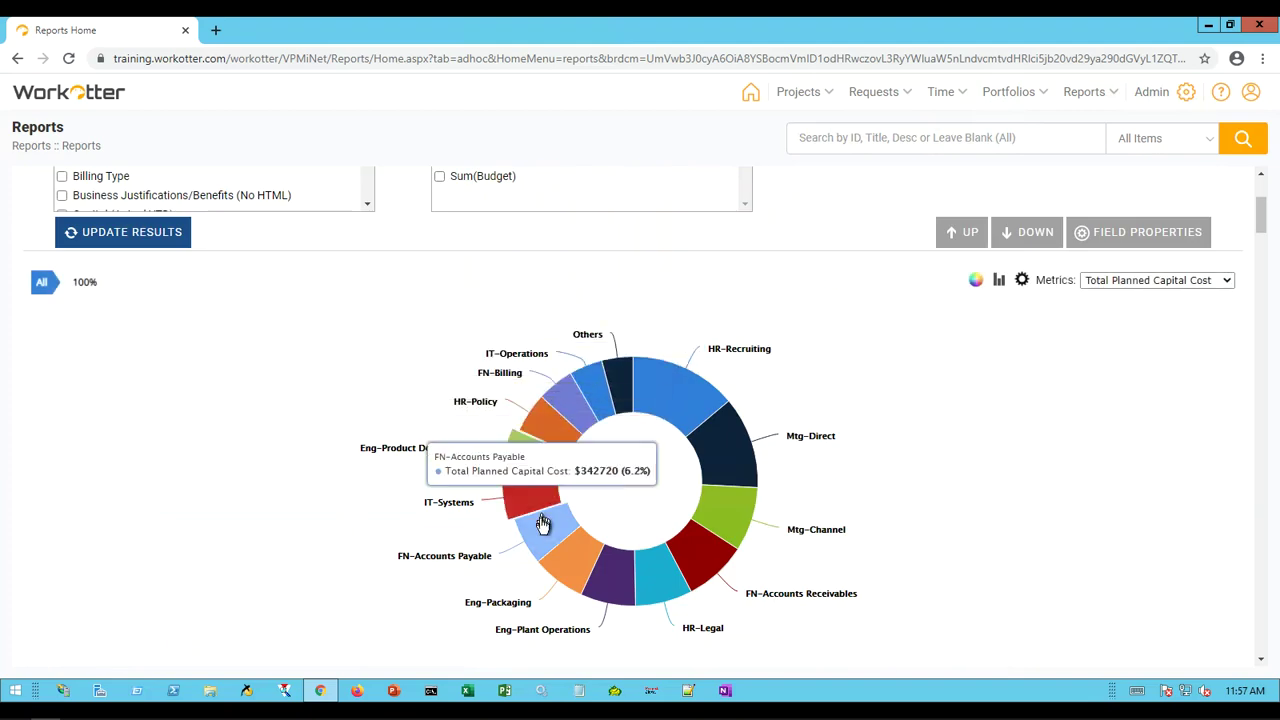
{"action": "mouse_move", "coordinate": [727, 472]}
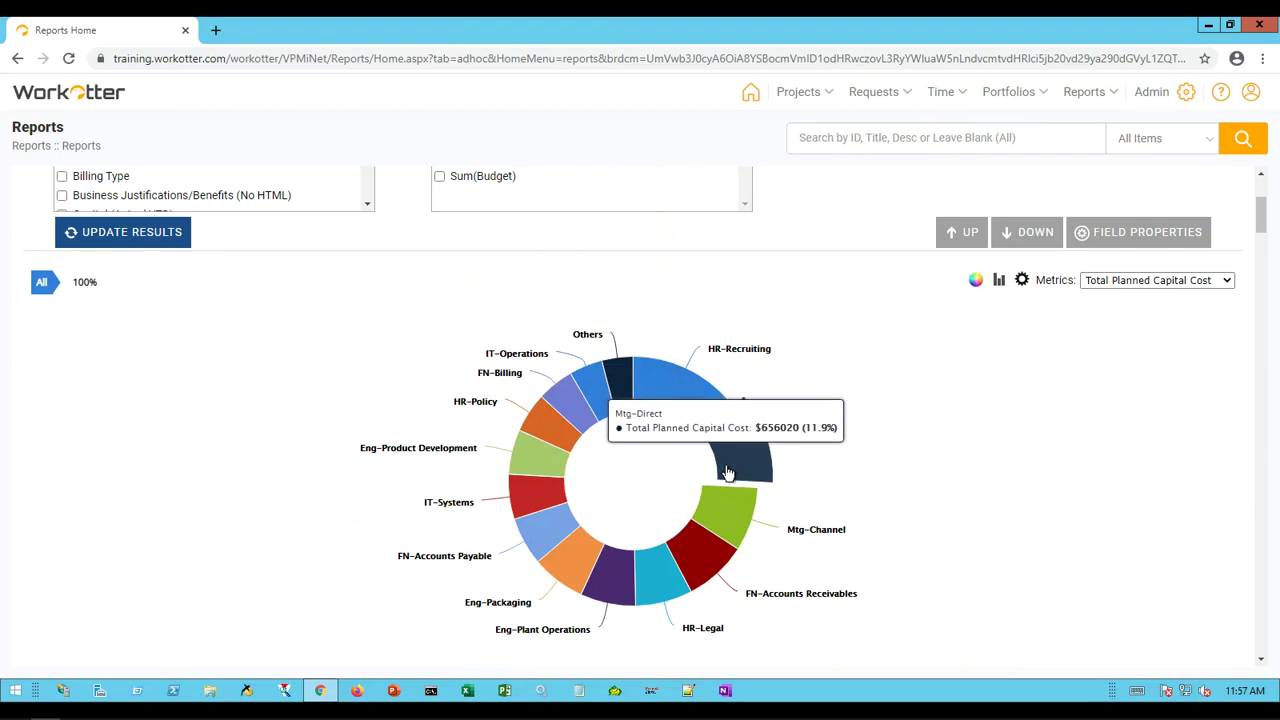
{"action": "left_click", "coordinate": [727, 472]}
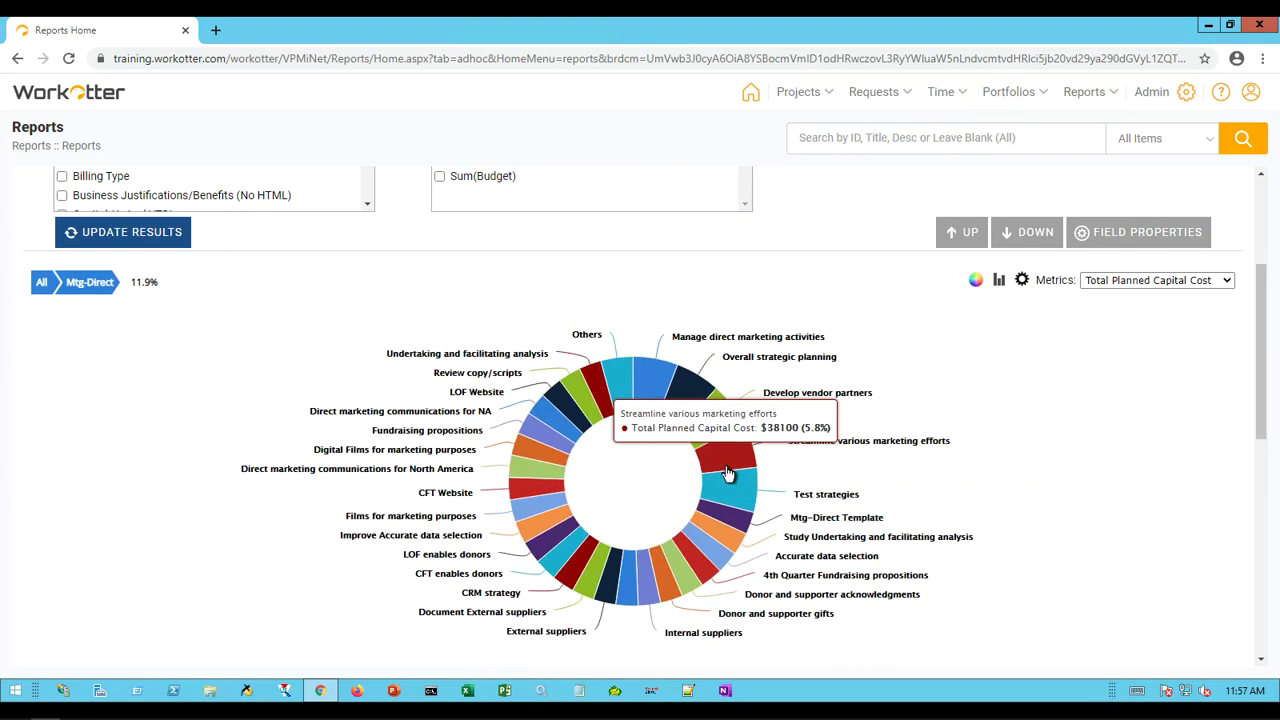
{"action": "scroll", "coordinate": [730, 476], "scroll_direction": "down", "scroll_amount": 3}
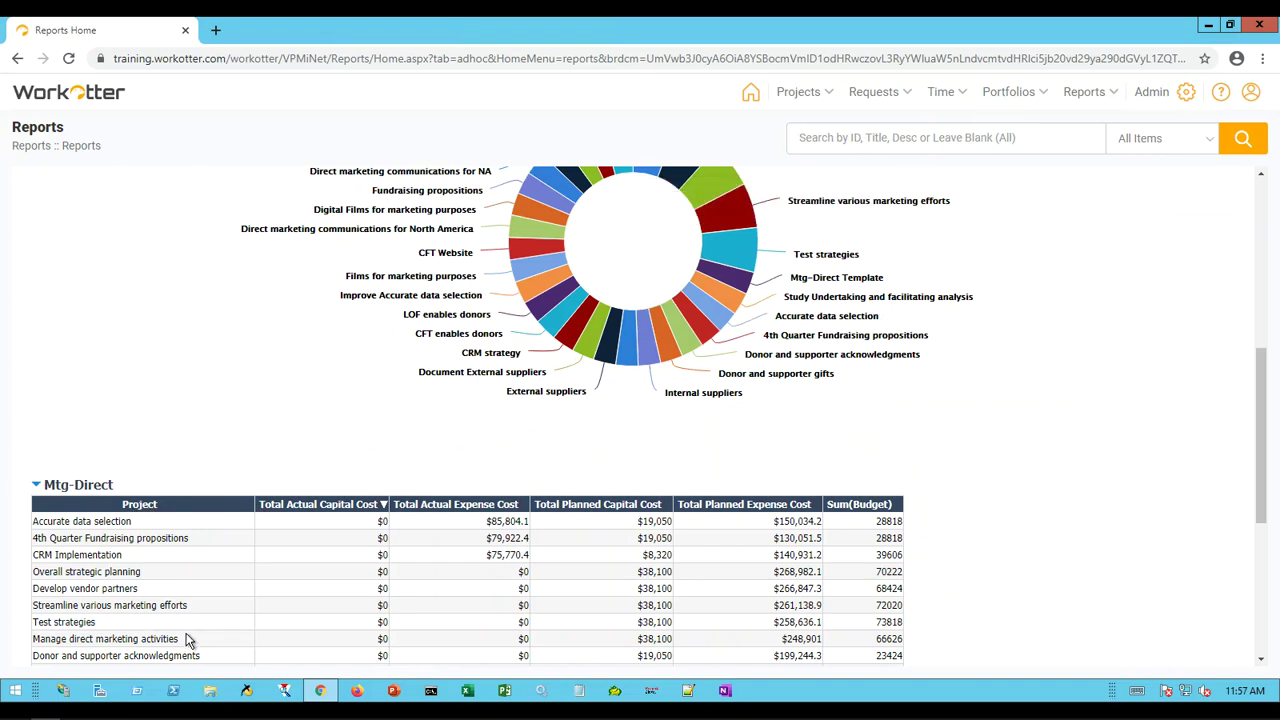
{"action": "scroll", "coordinate": [197, 396], "scroll_direction": "up", "scroll_amount": 5}
{"action": "scroll", "coordinate": [197, 396], "scroll_direction": "up", "scroll_amount": 1}
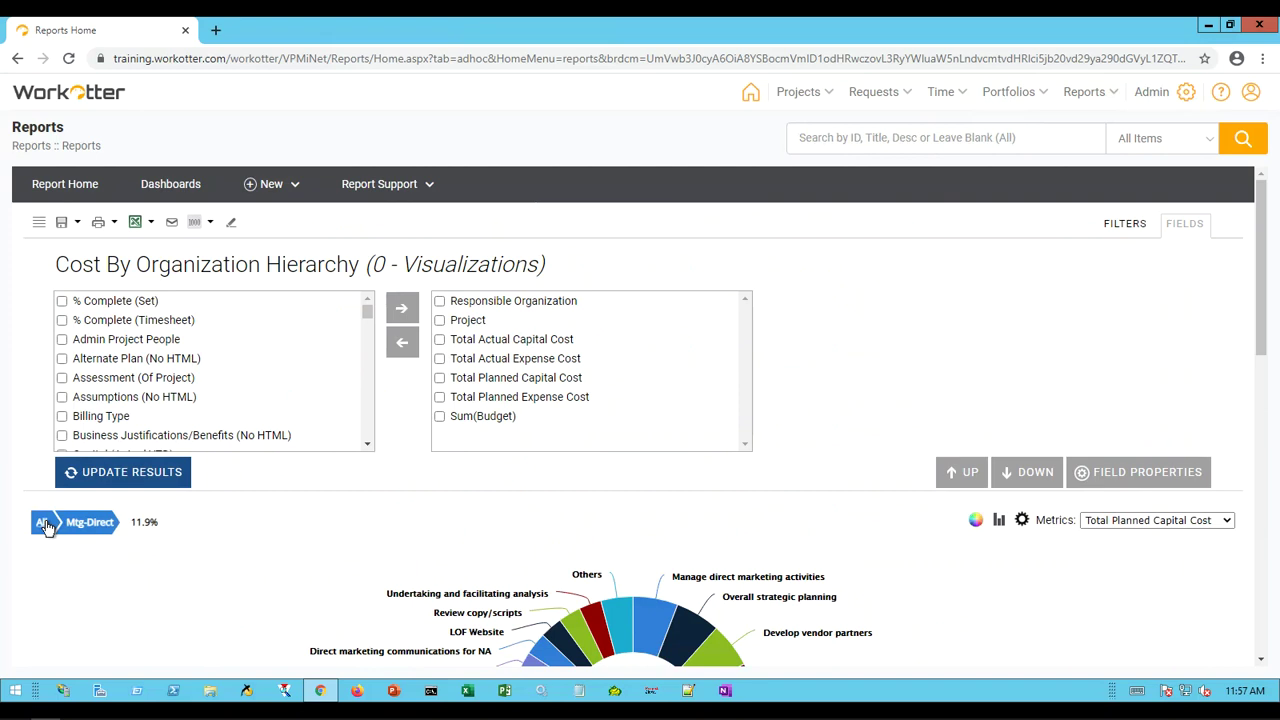
{"action": "left_click", "coordinate": [45, 524]}
{"action": "scroll", "coordinate": [846, 563], "scroll_direction": "down", "scroll_amount": 2}
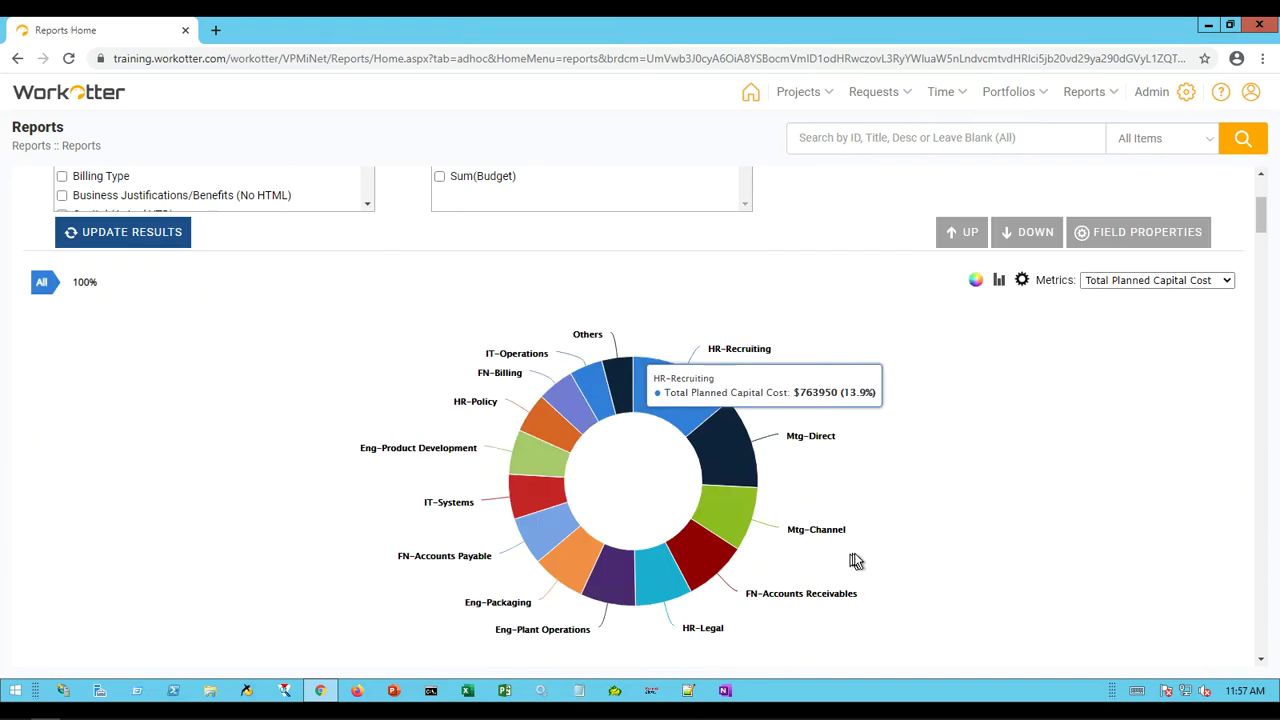
{"action": "scroll", "coordinate": [855, 561], "scroll_direction": "down", "scroll_amount": 1}
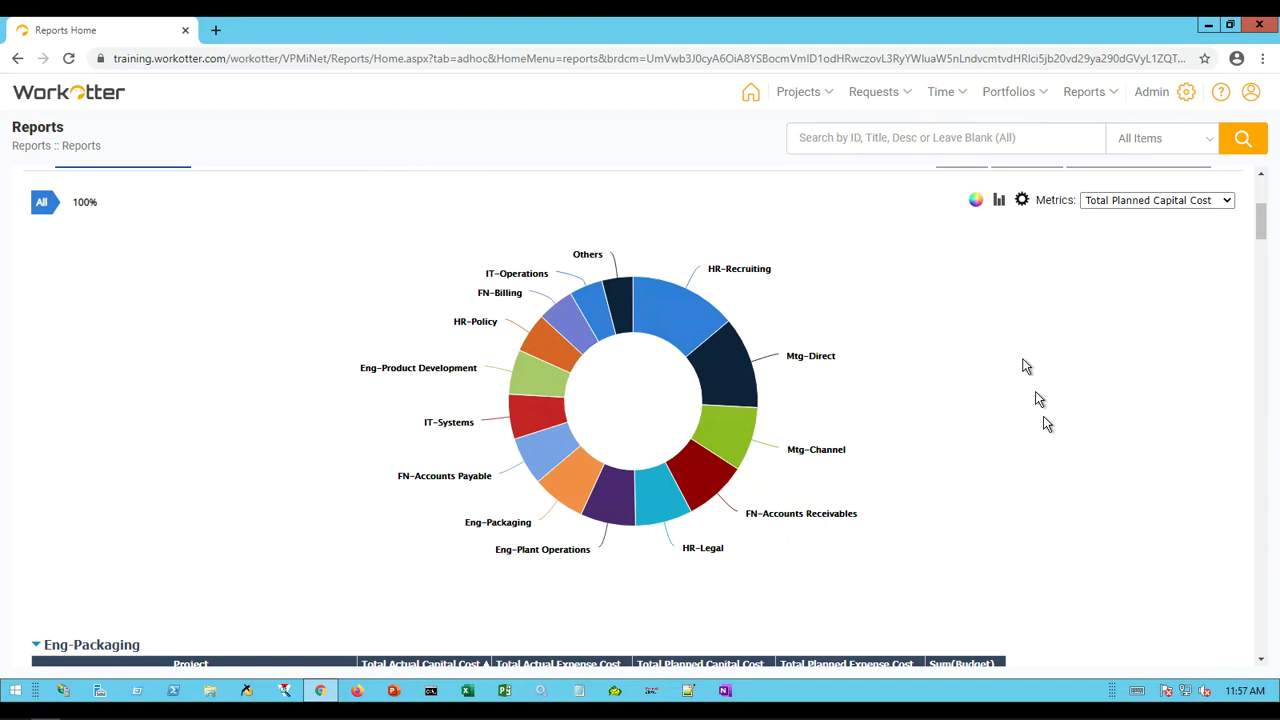
Preview the report as horizontal bar and column charts, then return to the donut chart.
{"action": "left_click", "coordinate": [1000, 203]}
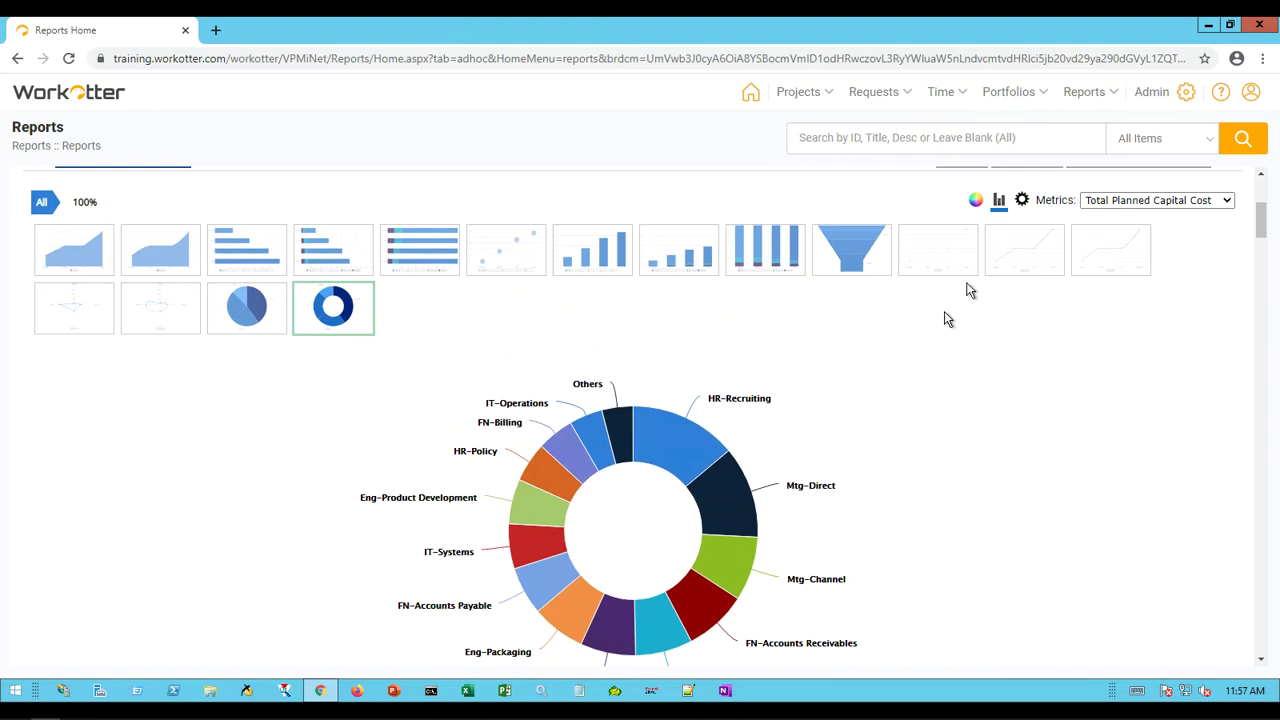
{"action": "left_click", "coordinate": [258, 261]}
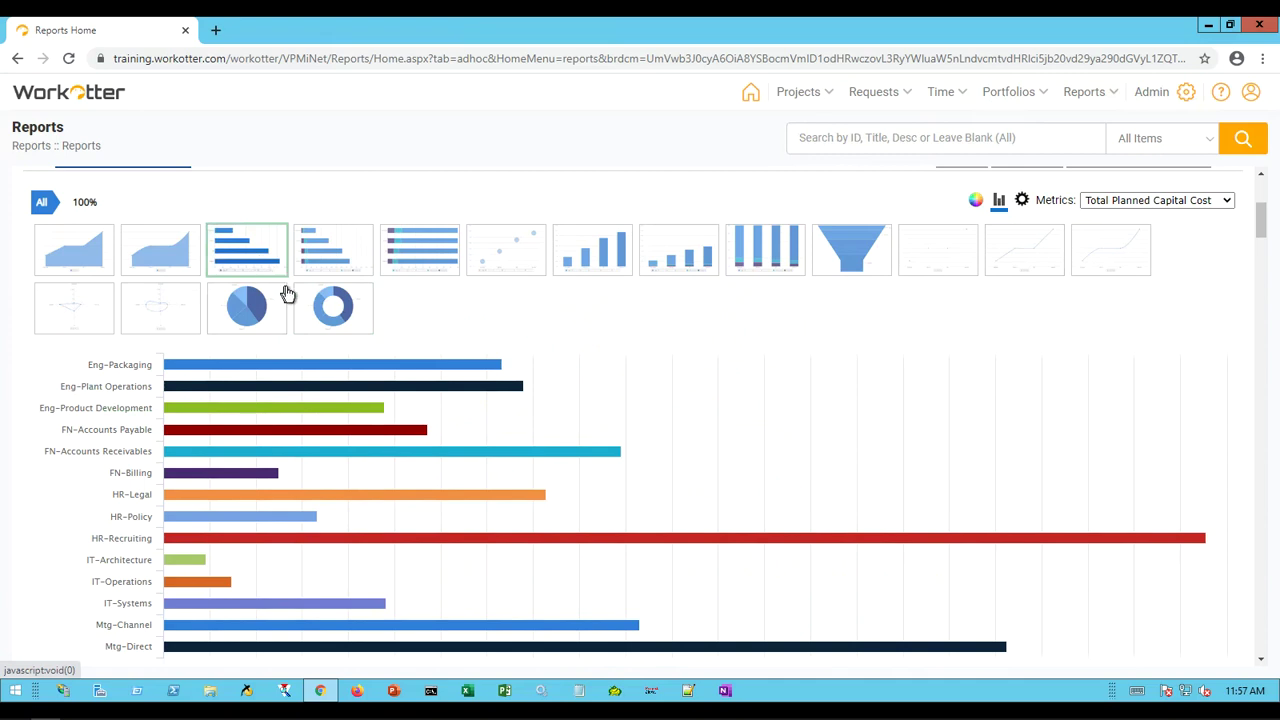
{"action": "left_click", "coordinate": [567, 257]}
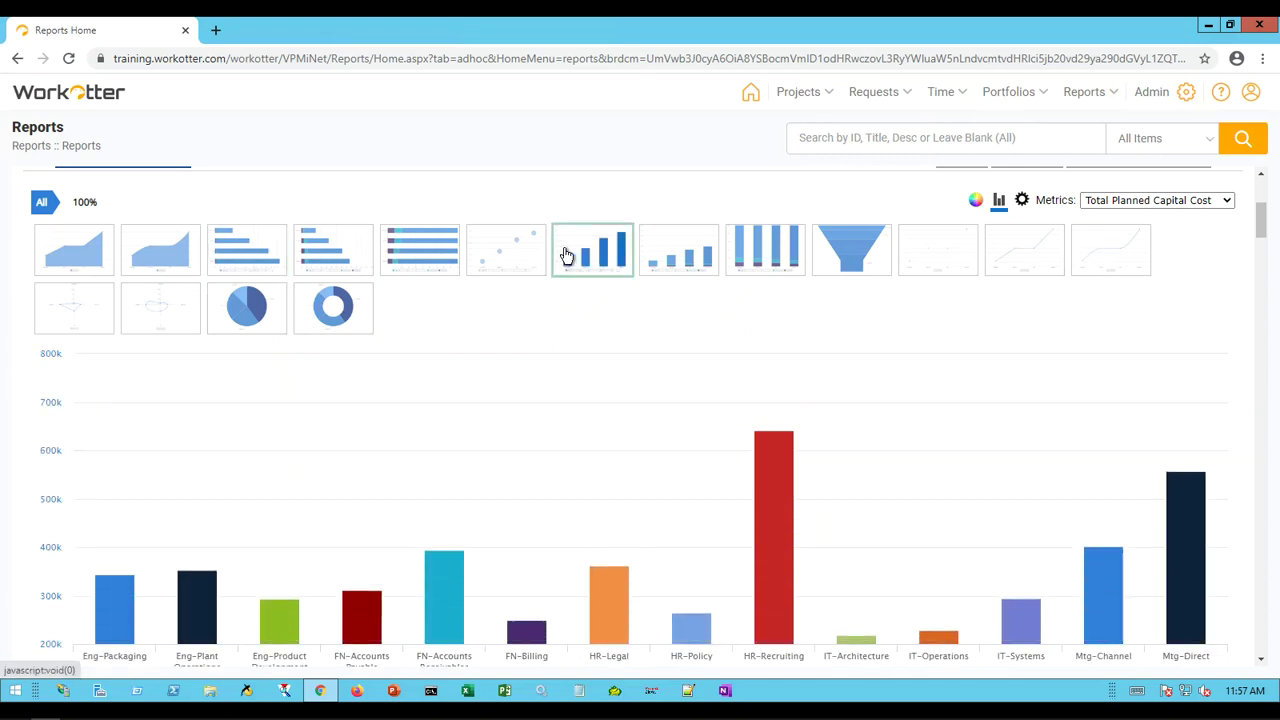
{"action": "left_click", "coordinate": [786, 437]}
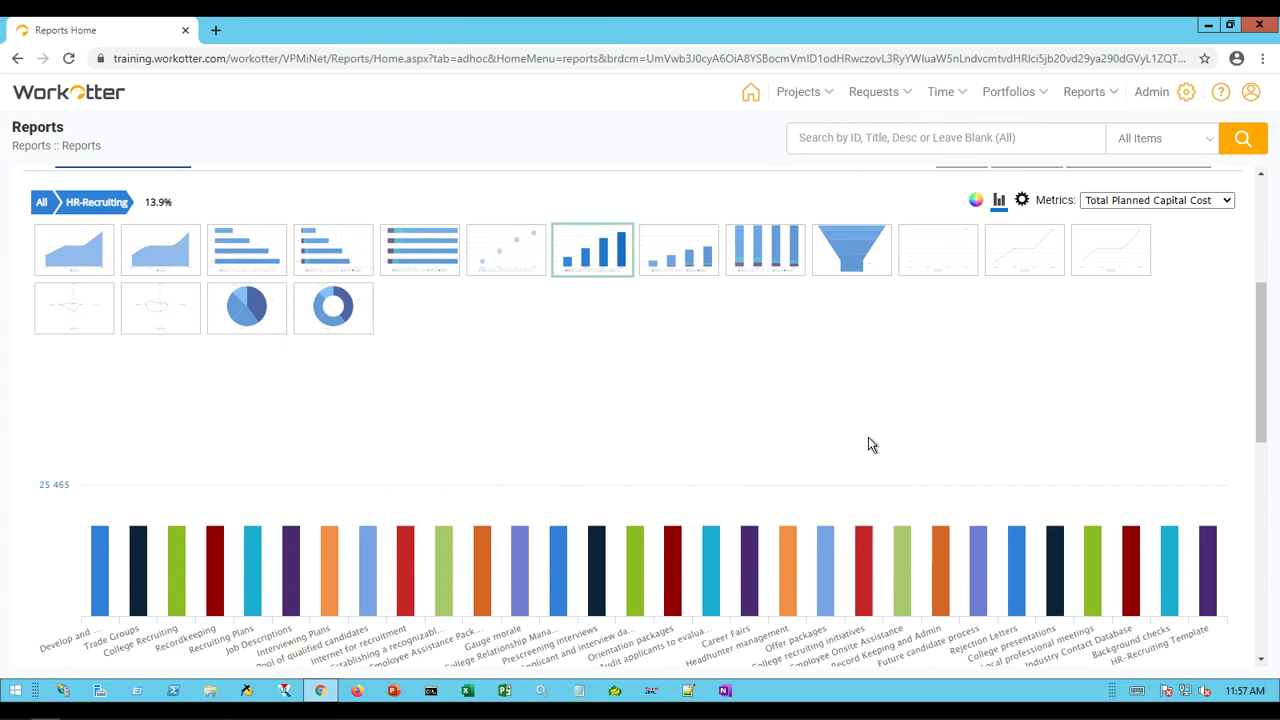
{"action": "scroll", "coordinate": [868, 443], "scroll_direction": "down", "scroll_amount": 2}
{"action": "scroll", "coordinate": [866, 436], "scroll_direction": "up", "scroll_amount": 2}
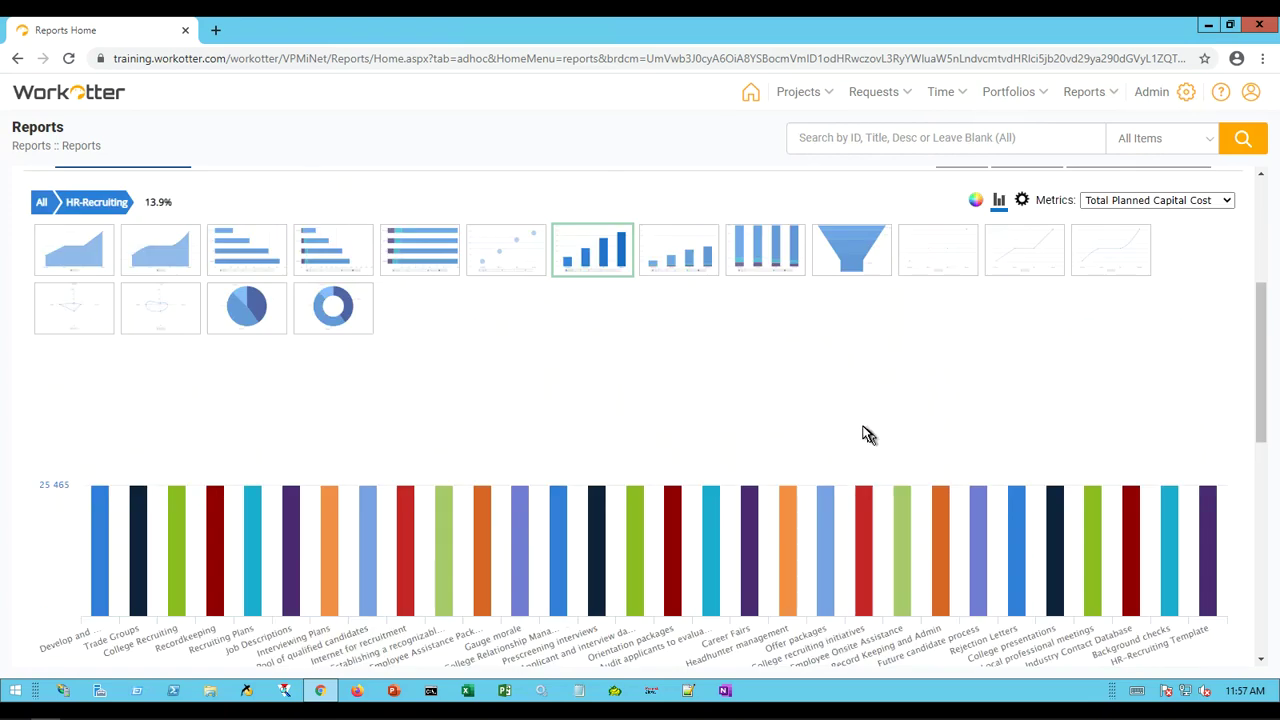
{"action": "left_click", "coordinate": [333, 307]}
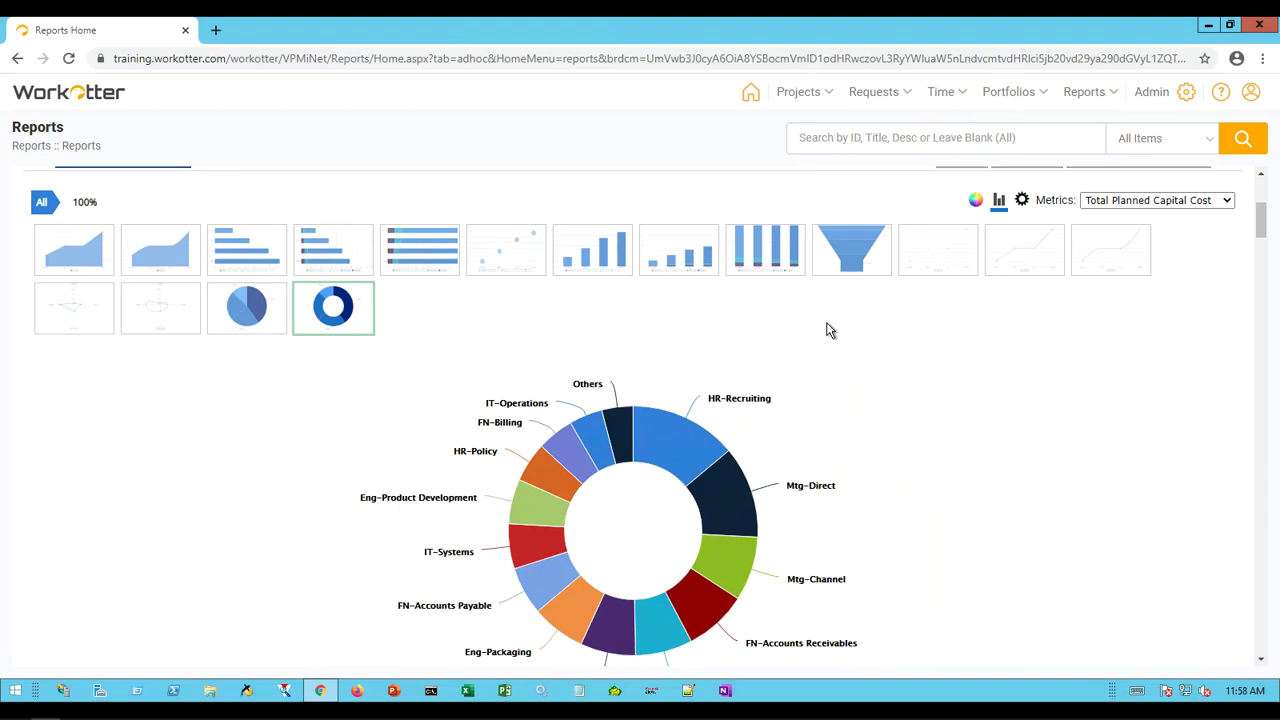
{"action": "scroll", "coordinate": [818, 370], "scroll_direction": "up", "scroll_amount": 3}
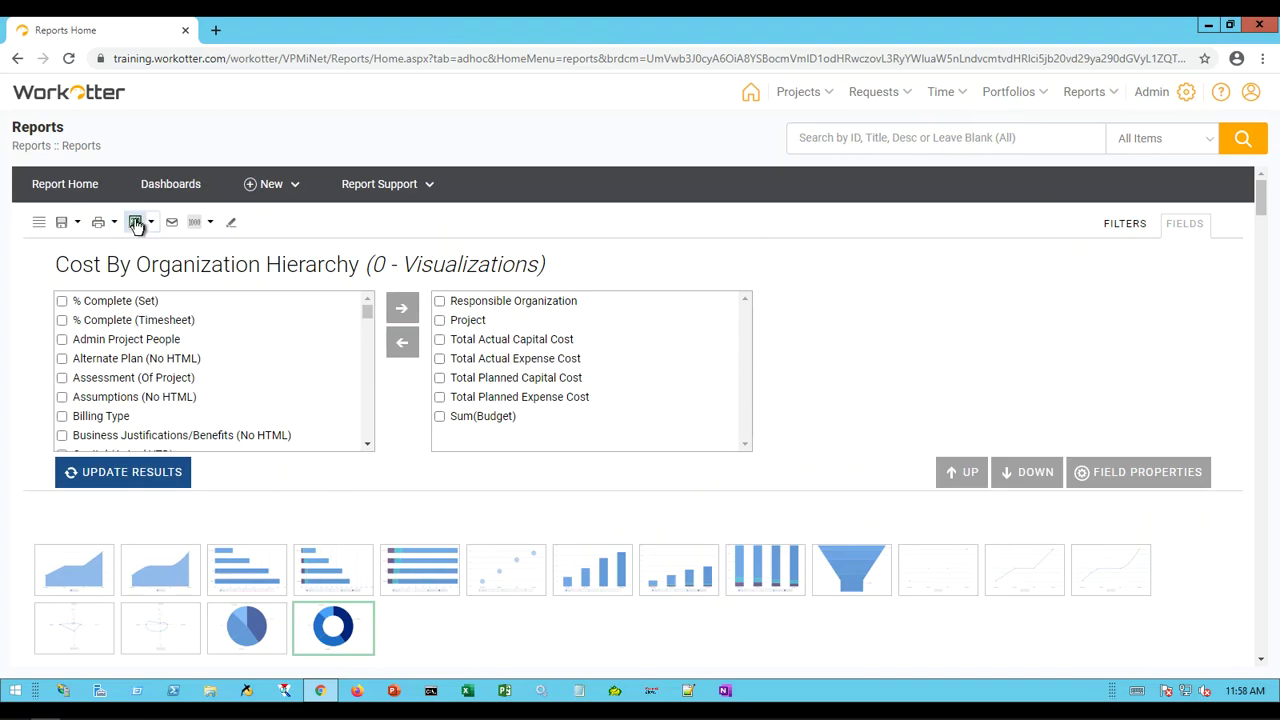
Check the Save options without saving, hide the field lists, and return to Report Home.
{"action": "left_click", "coordinate": [78, 223]}
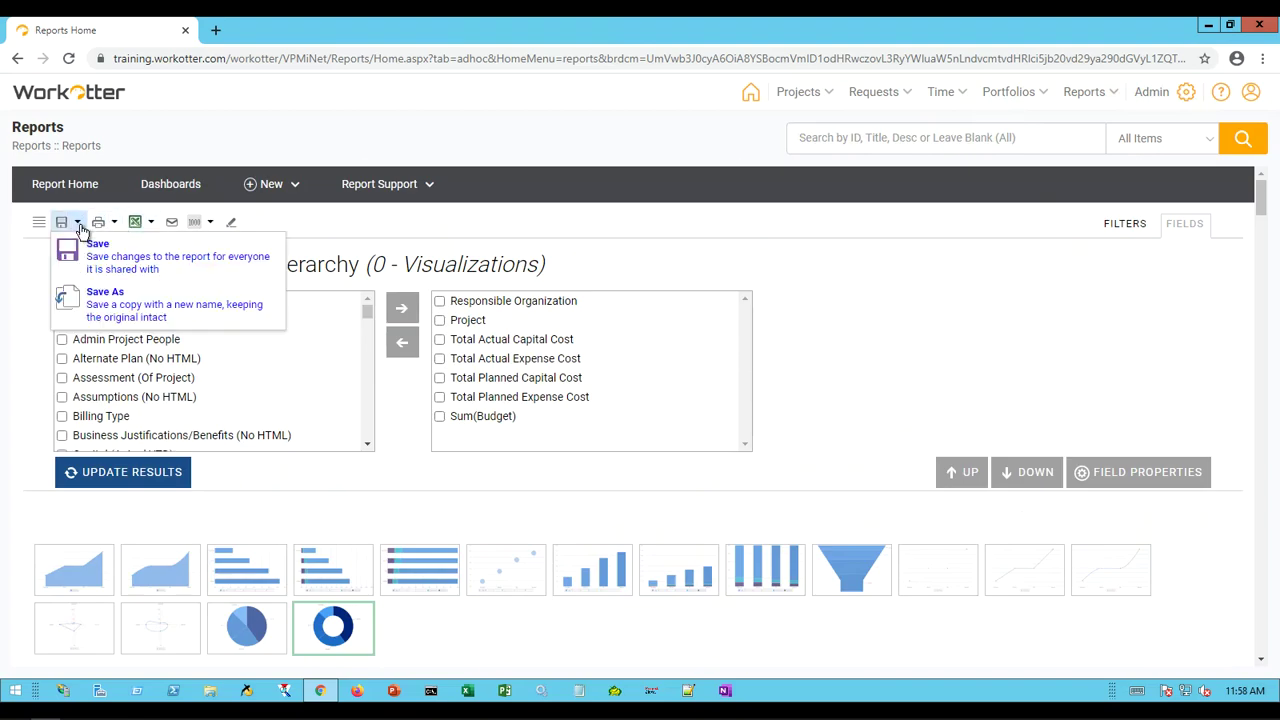
{"action": "left_click", "coordinate": [1120, 323]}
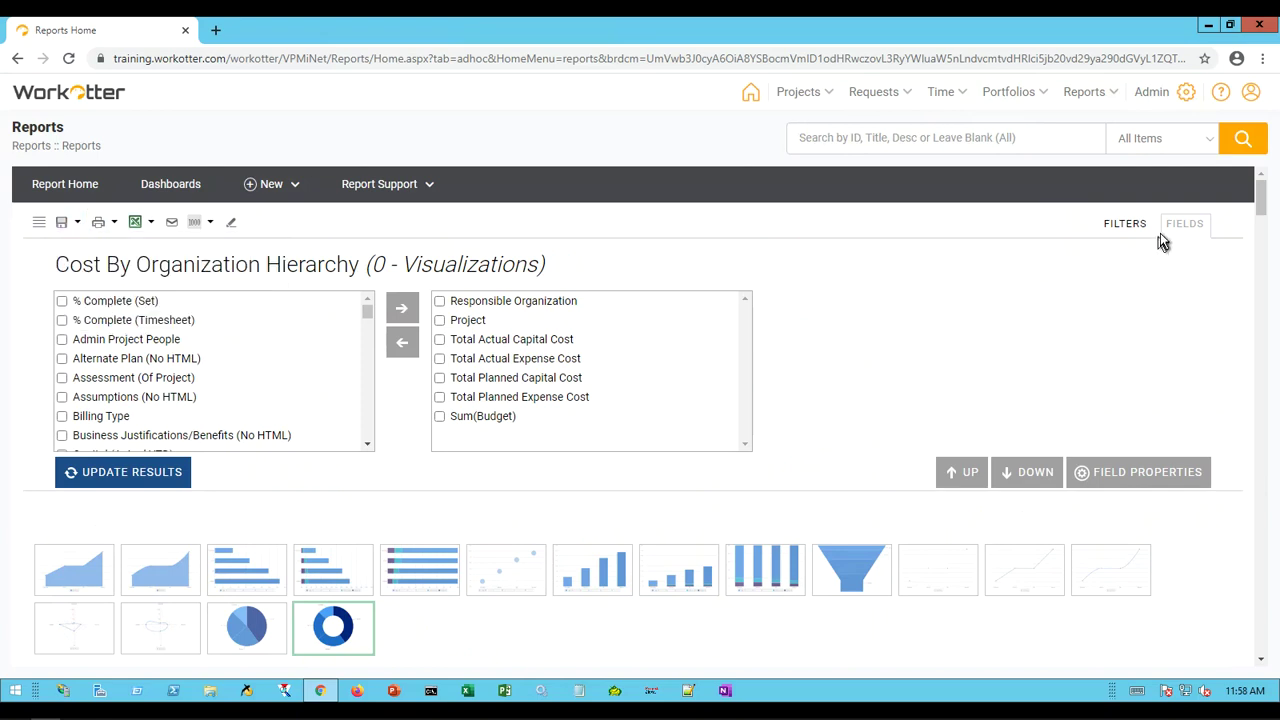
{"action": "left_click", "coordinate": [1166, 229]}
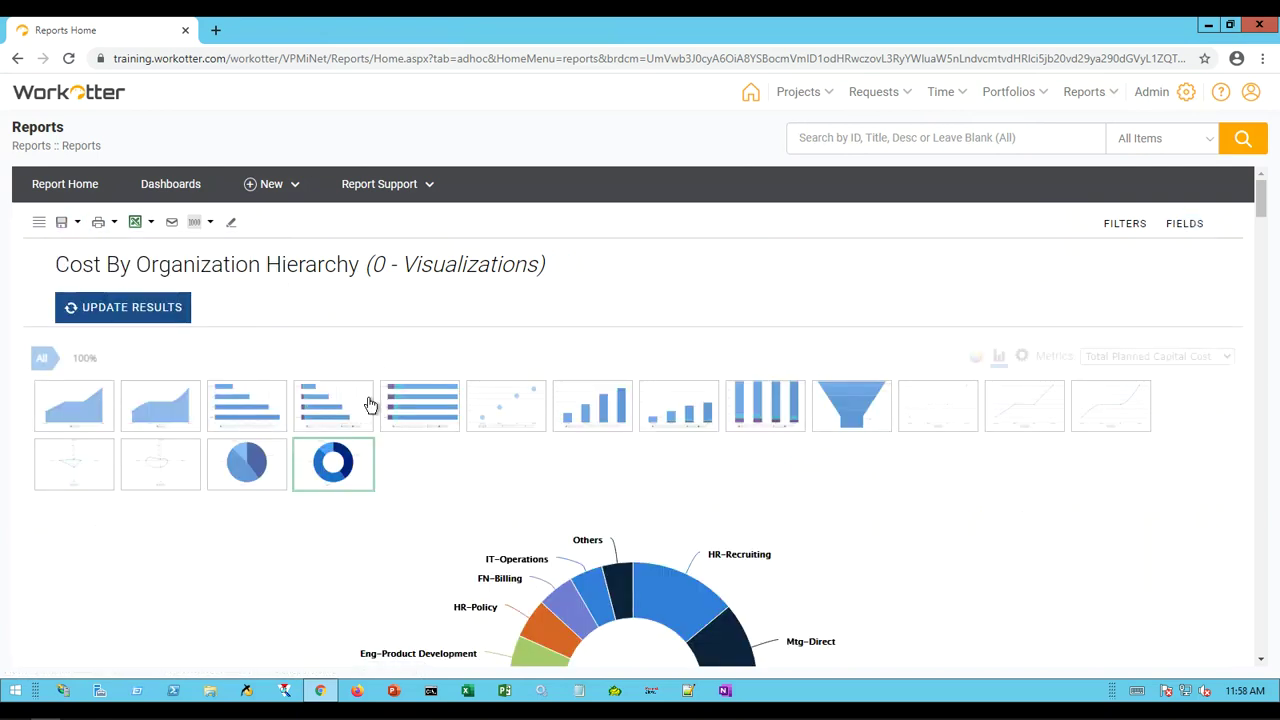
{"action": "scroll", "coordinate": [371, 420], "scroll_direction": "down", "scroll_amount": 3}
{"action": "scroll", "coordinate": [371, 432], "scroll_direction": "down", "scroll_amount": 2}
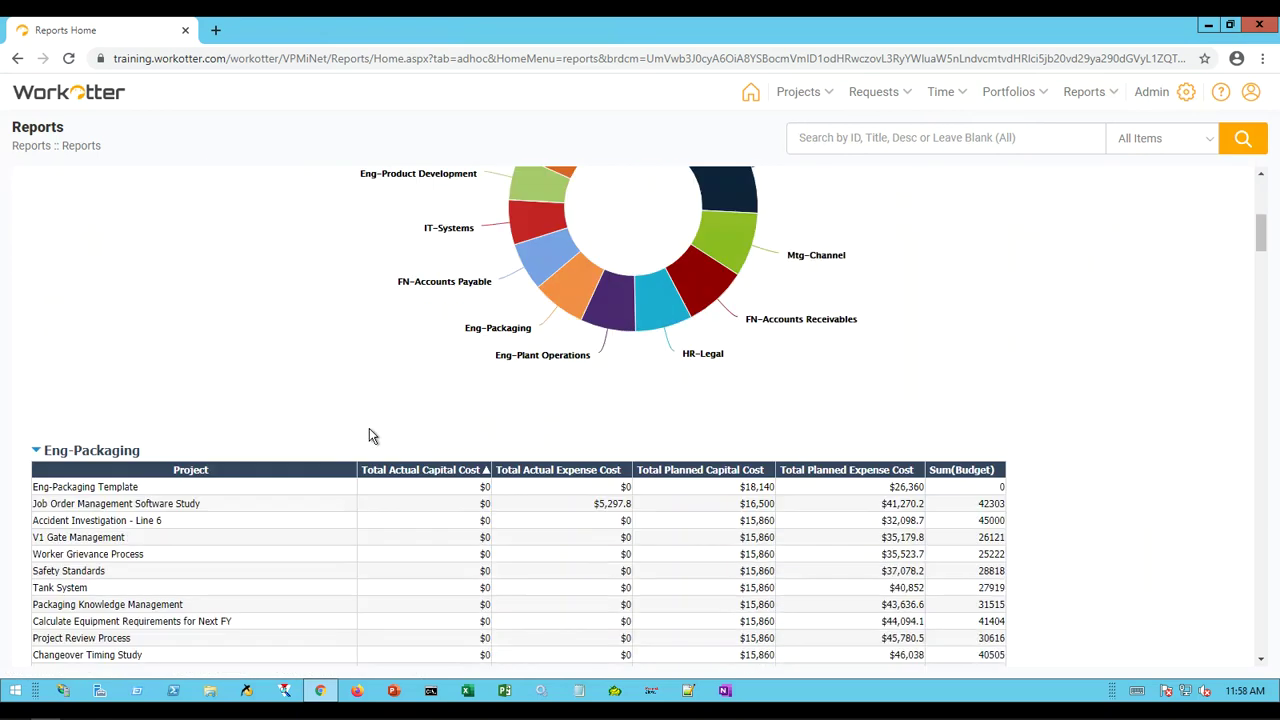
{"action": "scroll", "coordinate": [369, 428], "scroll_direction": "up", "scroll_amount": 5}
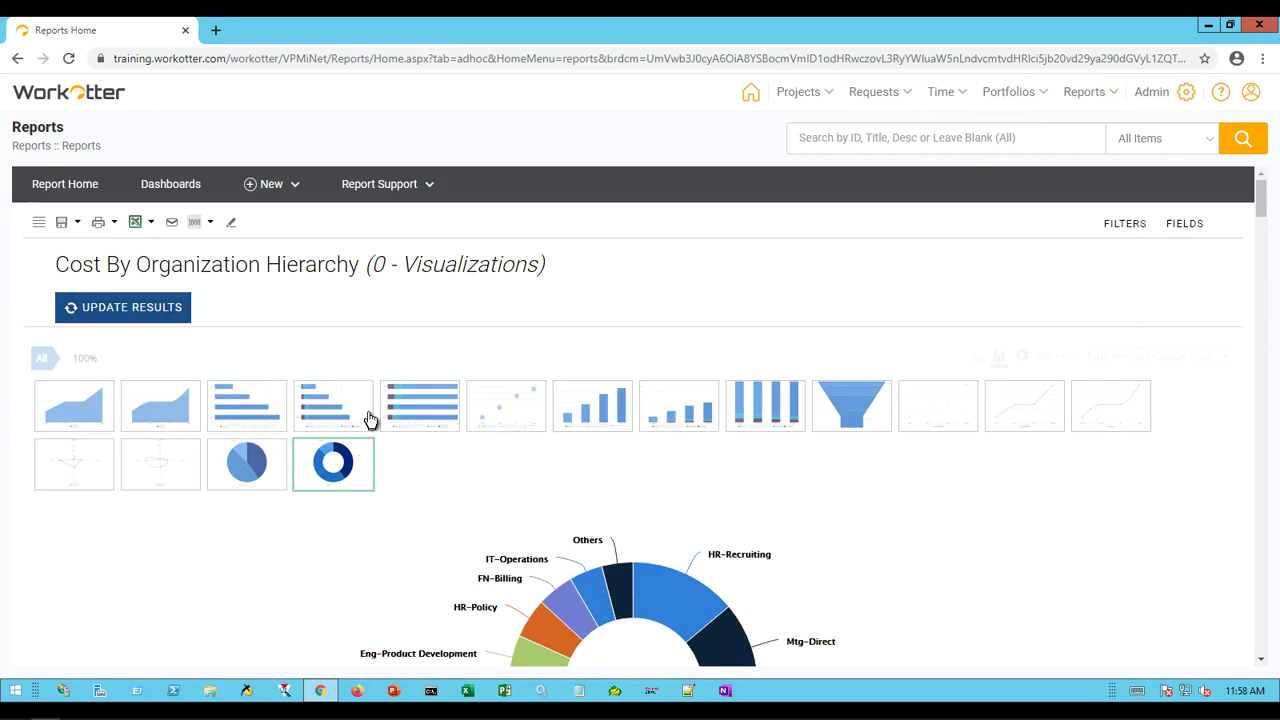
{"action": "left_click", "coordinate": [56, 191]}
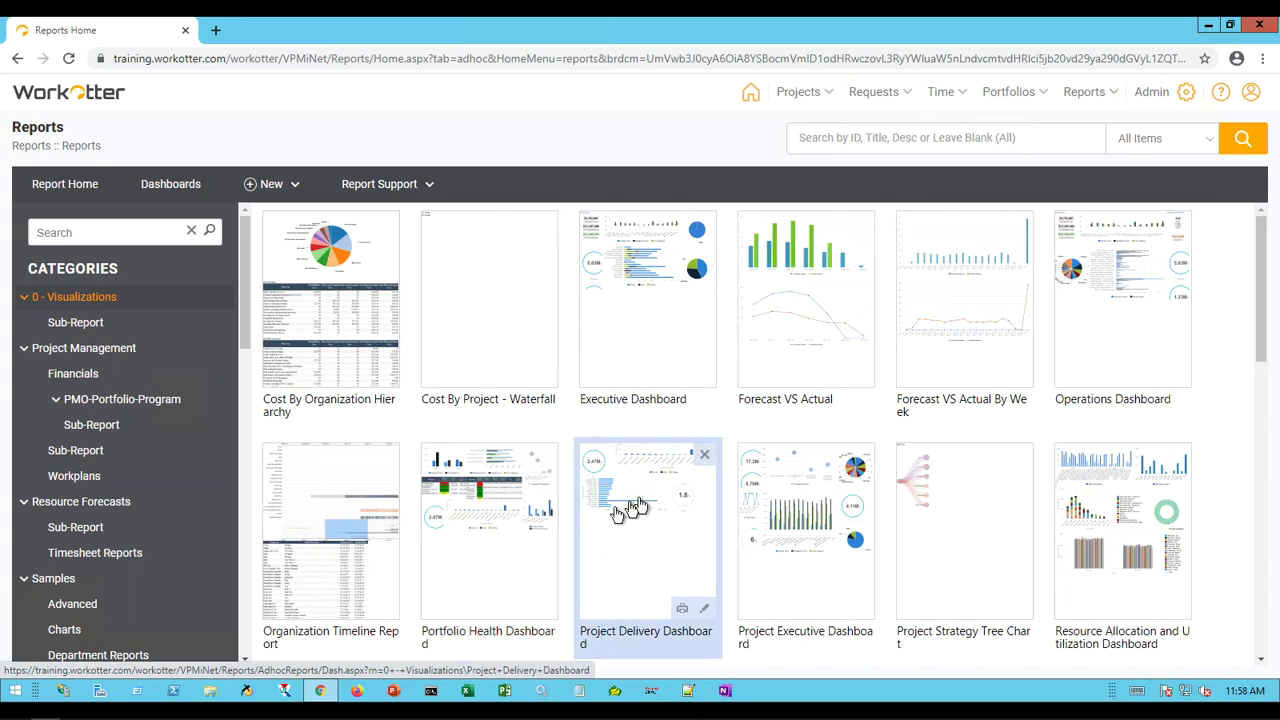
Open the Project Executive Dashboard sample under 0 - Visualizations.
{"action": "left_click", "coordinate": [772, 466]}
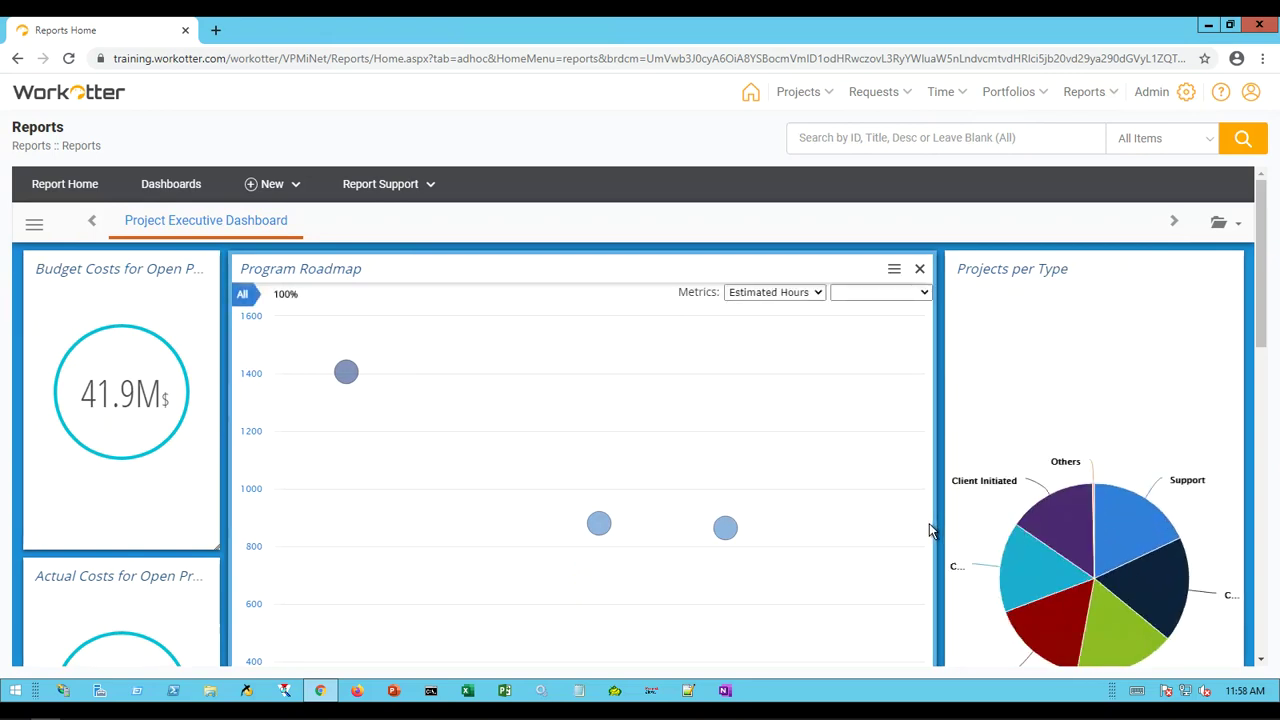
Draft an Every Week schedule emailing the dashboard as Word(DOC), then cancel it unsaved.
{"action": "left_click", "coordinate": [35, 227]}
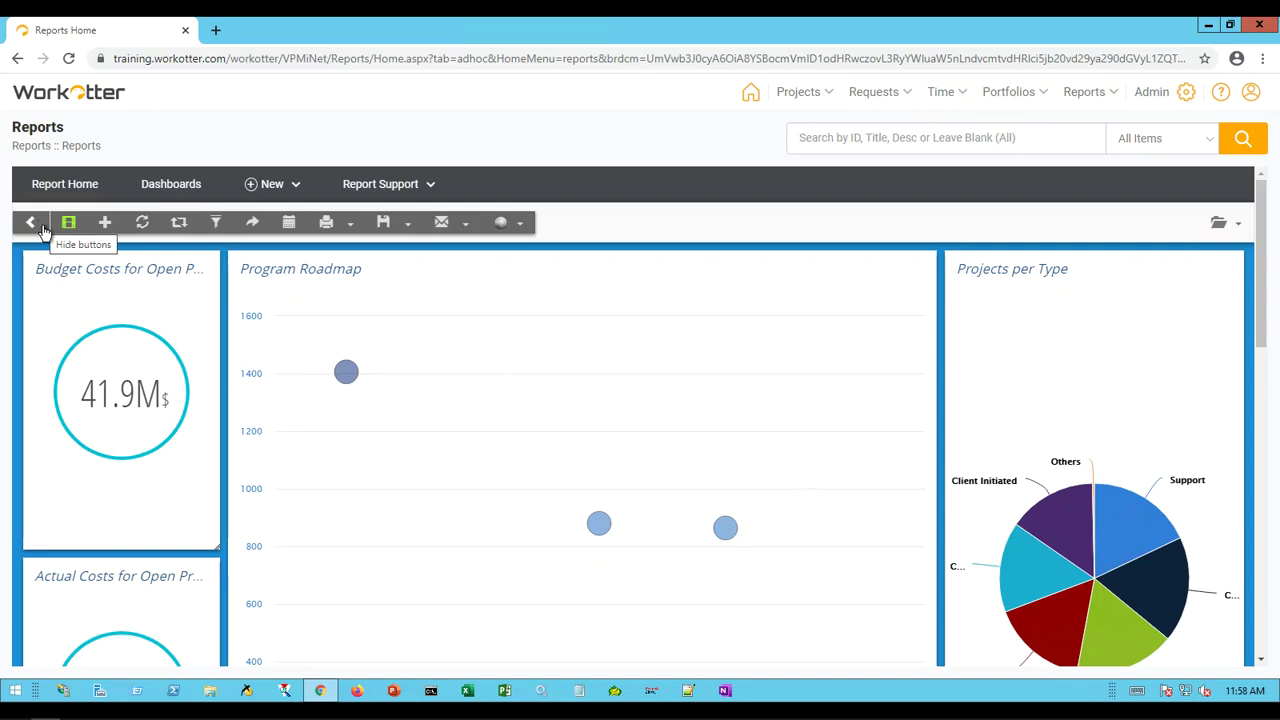
{"action": "left_click", "coordinate": [289, 224]}
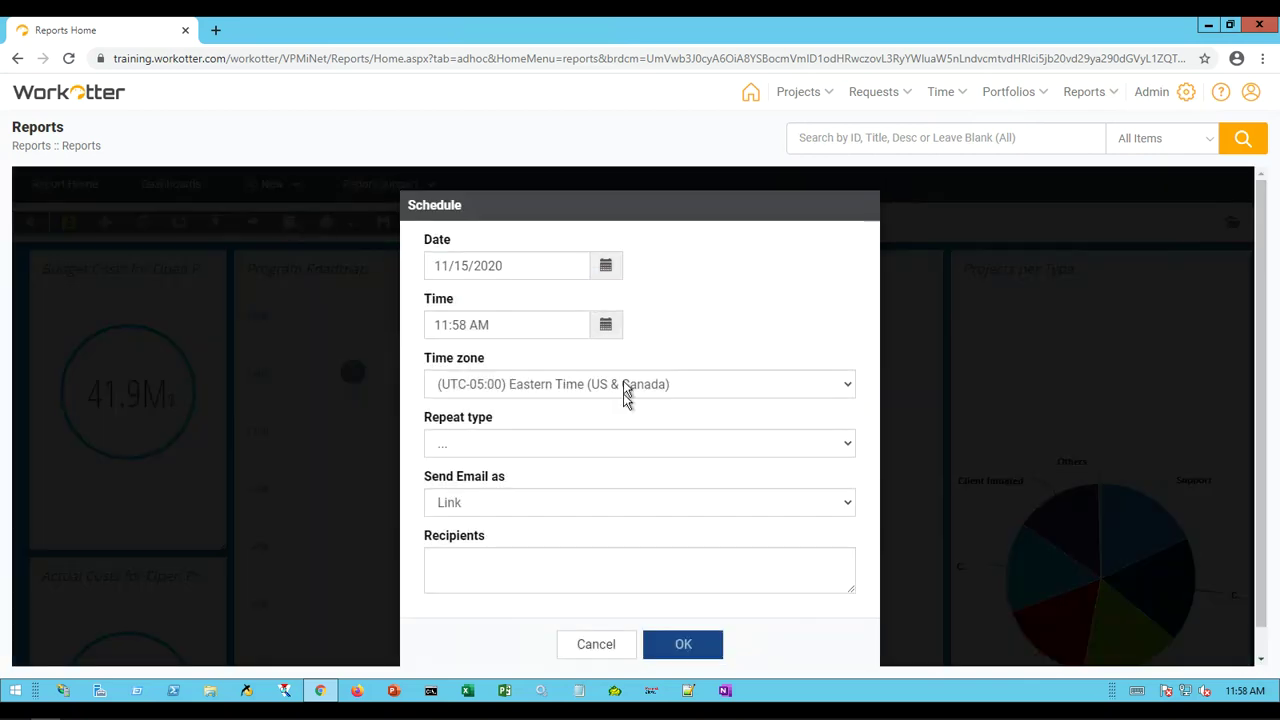
{"action": "left_click", "coordinate": [600, 441]}
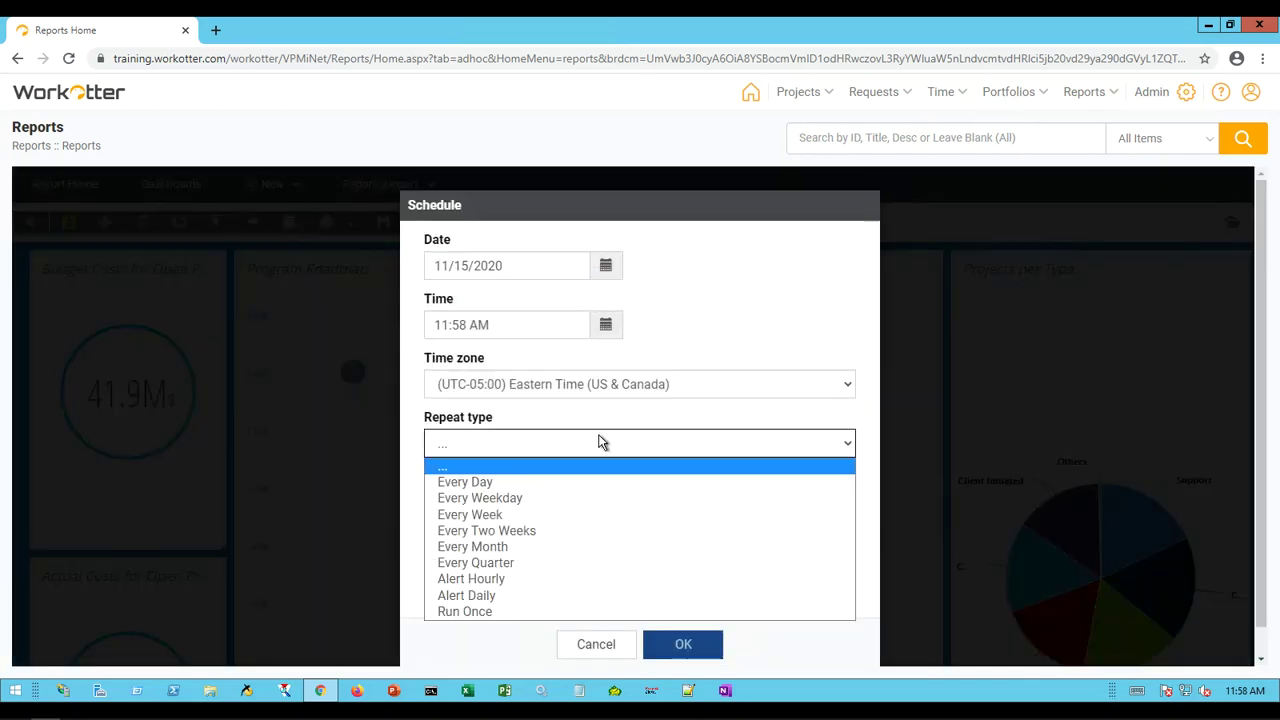
{"action": "left_click", "coordinate": [556, 515]}
{"action": "left_click", "coordinate": [545, 510]}
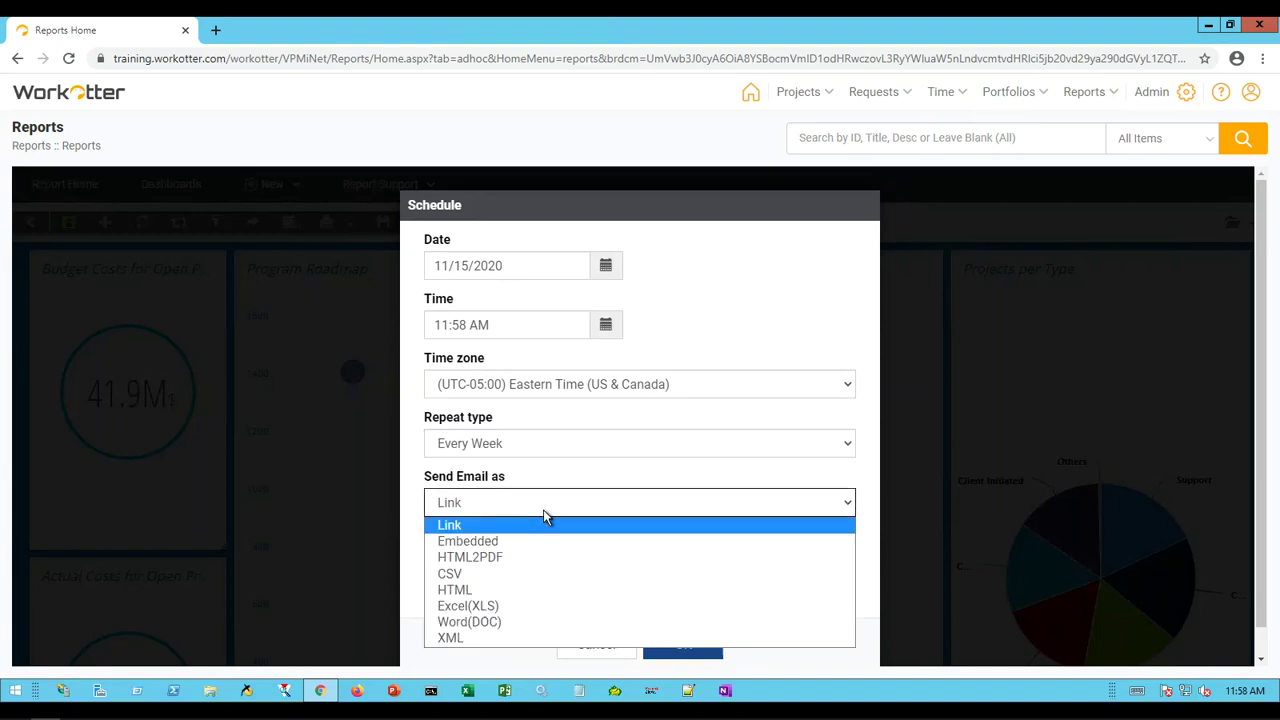
{"action": "left_click", "coordinate": [476, 624]}
{"action": "left_click", "coordinate": [505, 562]}
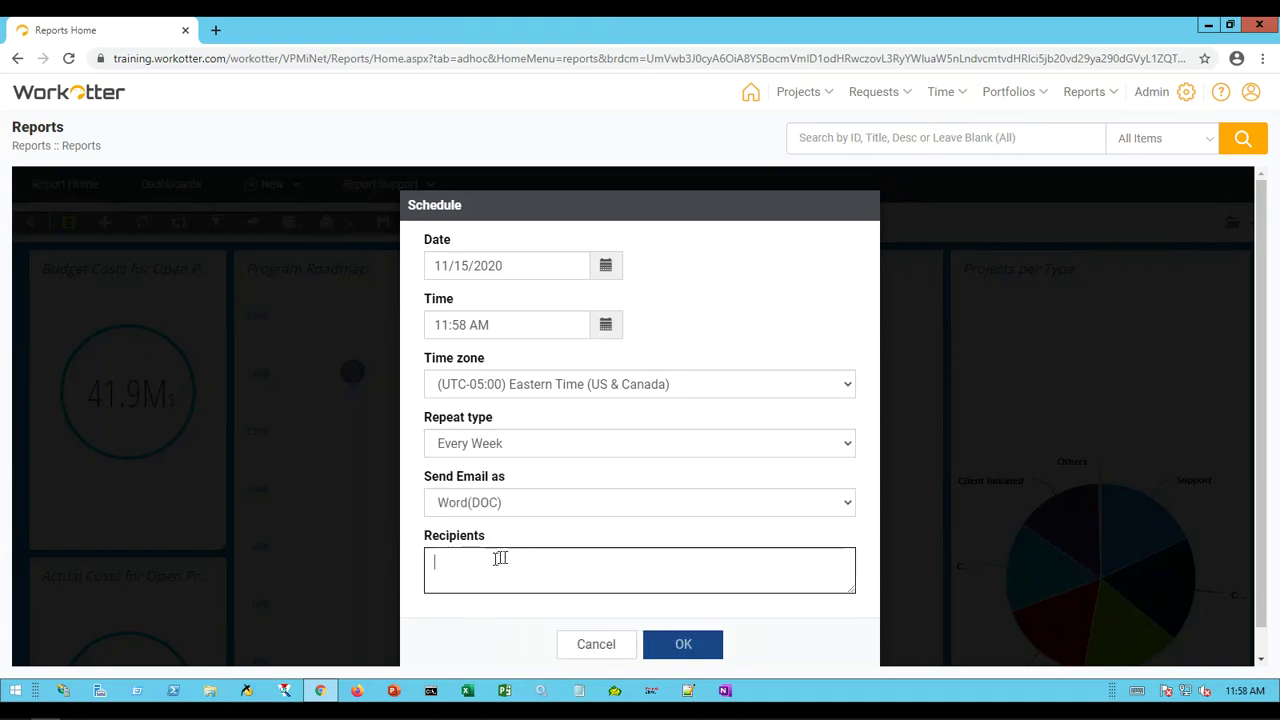
{"action": "left_click", "coordinate": [600, 645]}
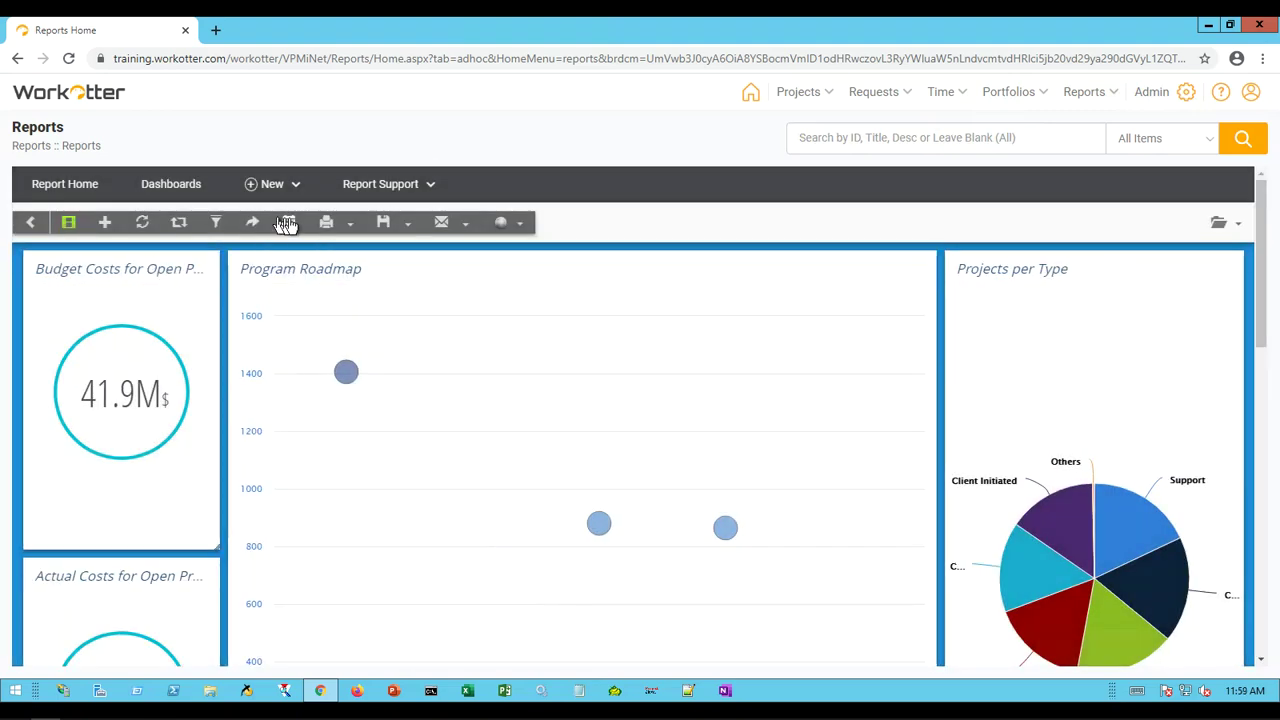
{"action": "mouse_move", "coordinate": [573, 360]}
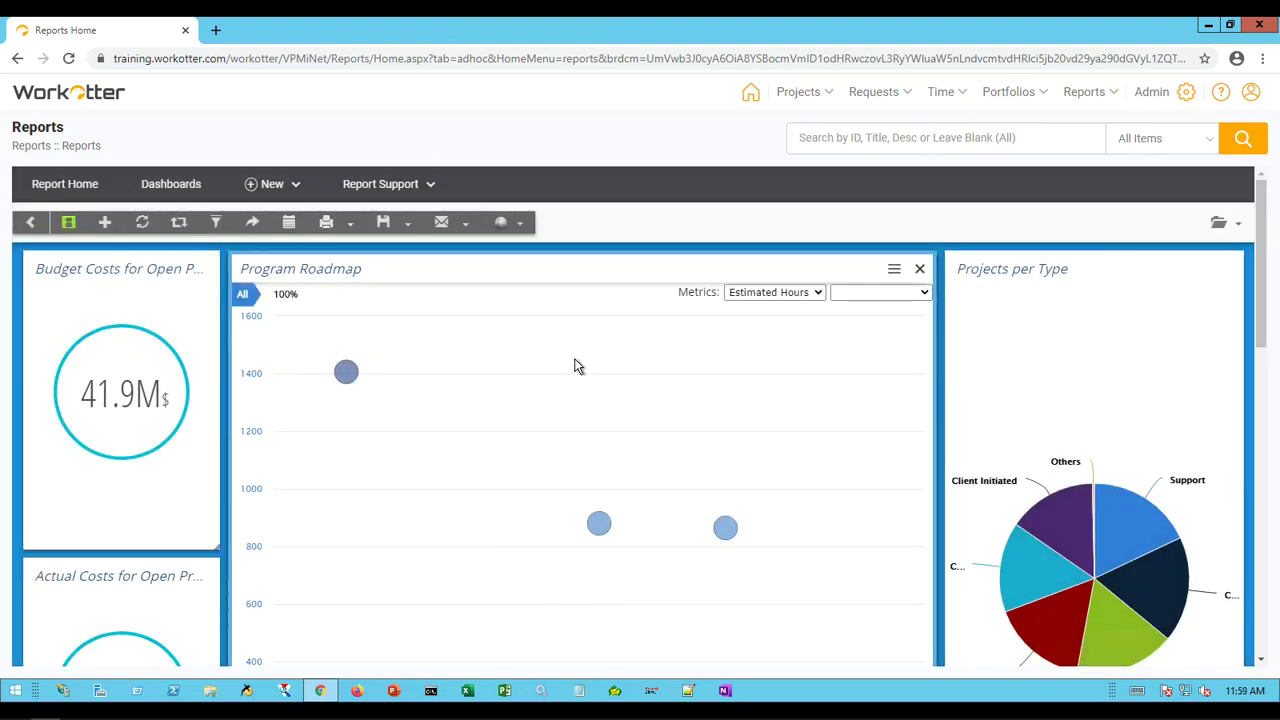
Open the Projects by Type sub-report from the Projects per Type widget title.
{"action": "mouse_move", "coordinate": [611, 531]}
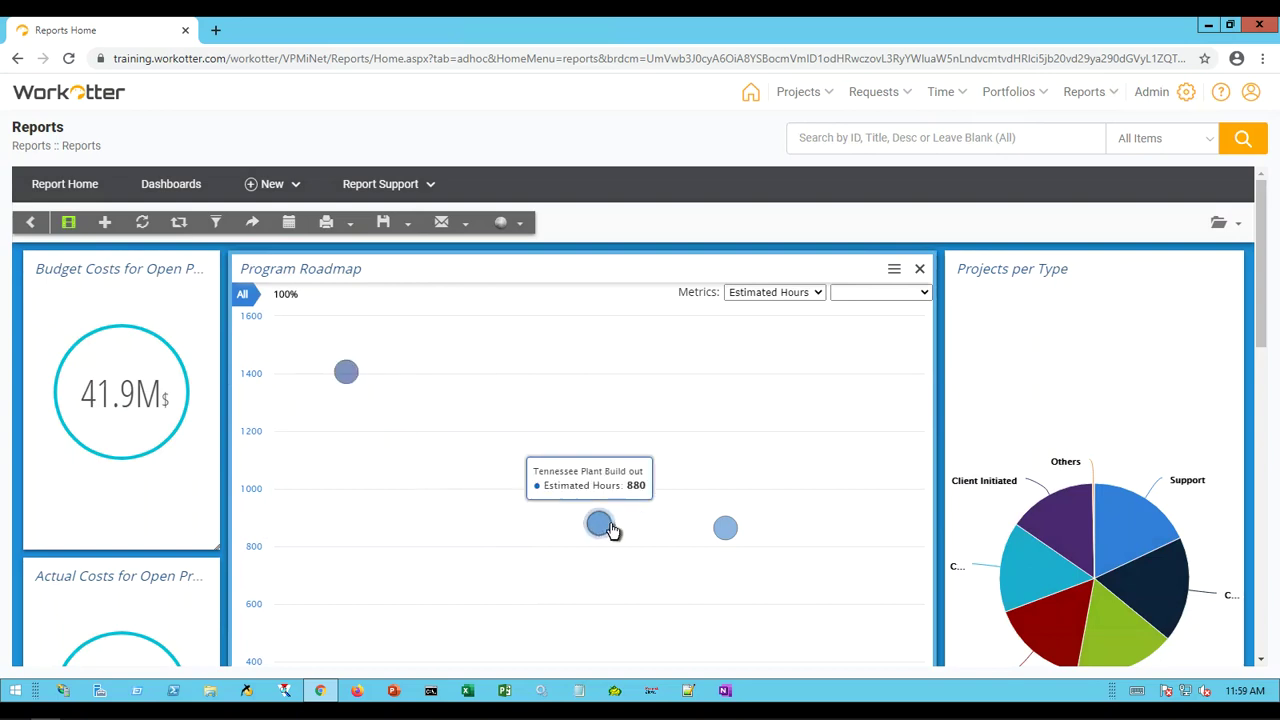
{"action": "mouse_move", "coordinate": [716, 531]}
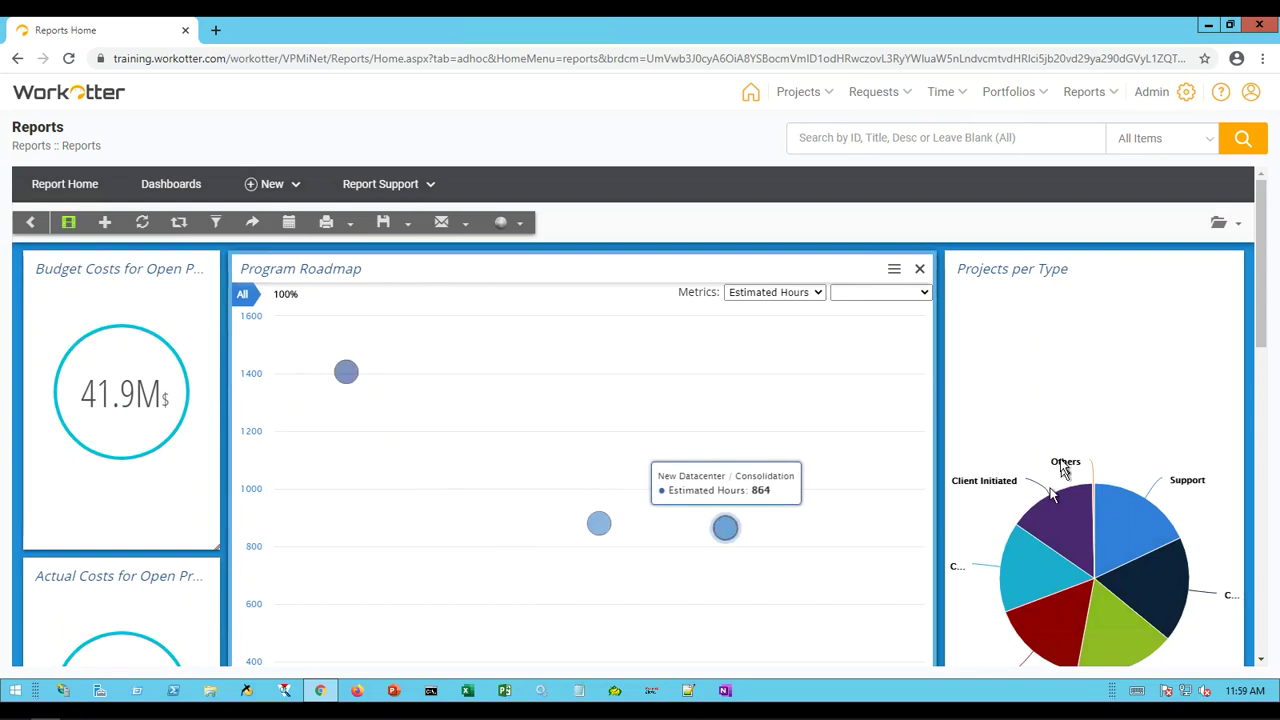
{"action": "mouse_move", "coordinate": [1080, 400]}
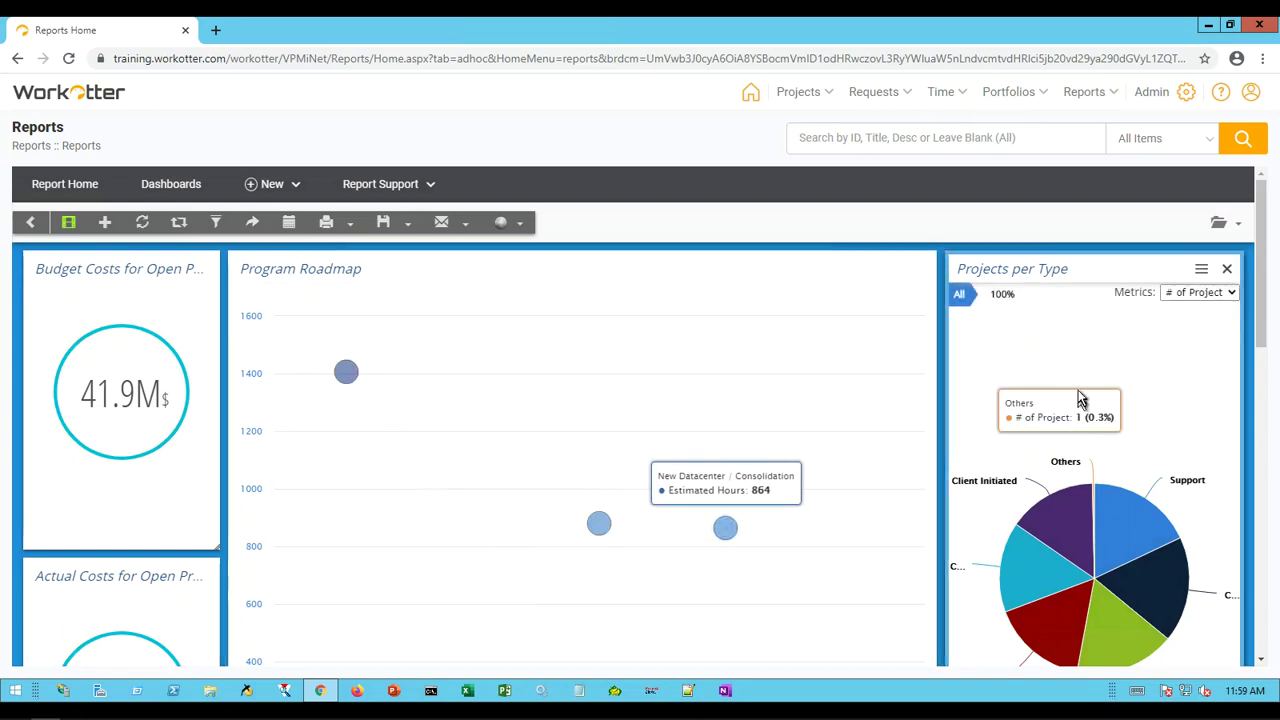
{"action": "left_click", "coordinate": [1022, 276]}
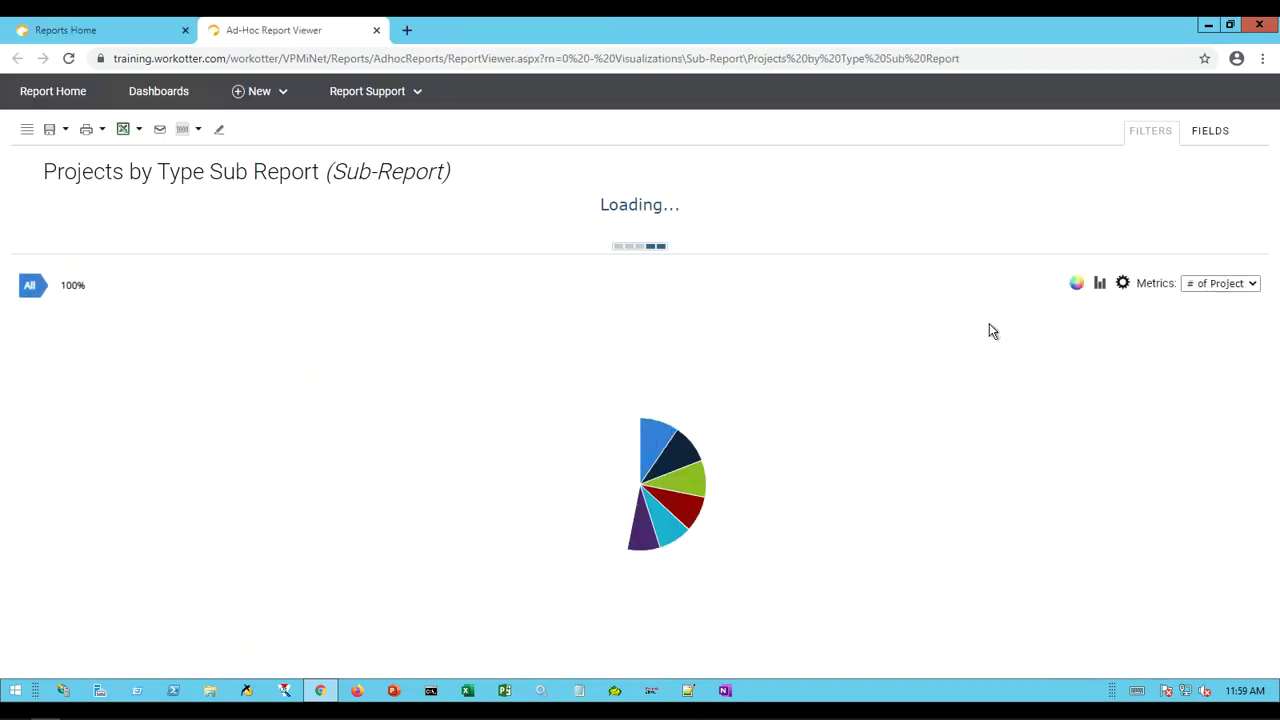
Review the sub-report's # of Project pie chart, then return to the Project Executive Dashboard.
{"action": "scroll", "coordinate": [990, 333], "scroll_direction": "down", "scroll_amount": 1}
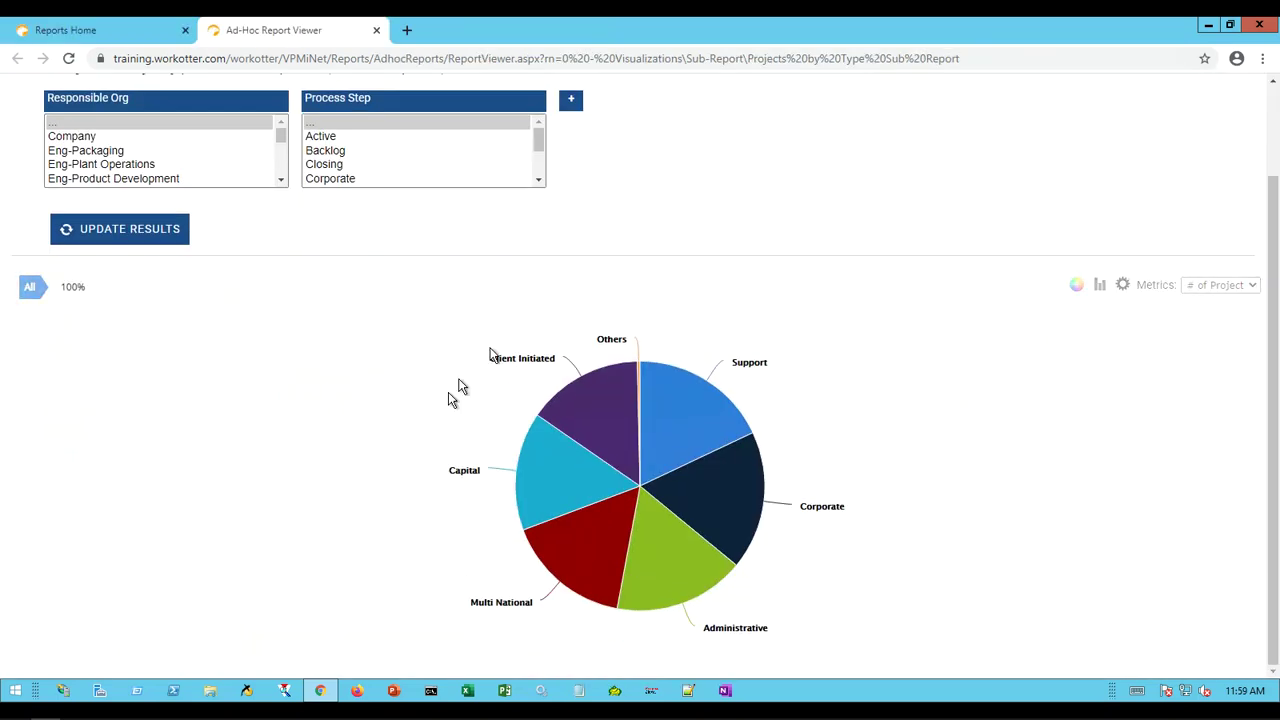
{"action": "mouse_move", "coordinate": [647, 423]}
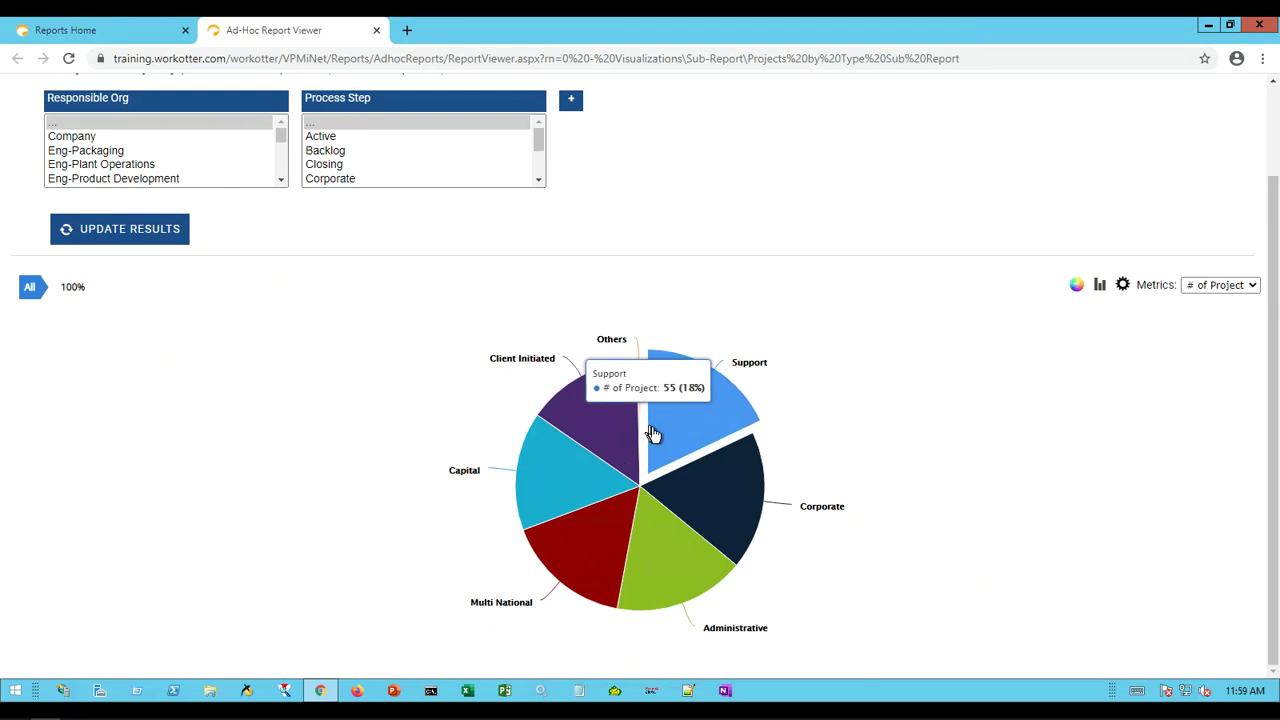
{"action": "mouse_move", "coordinate": [693, 545]}
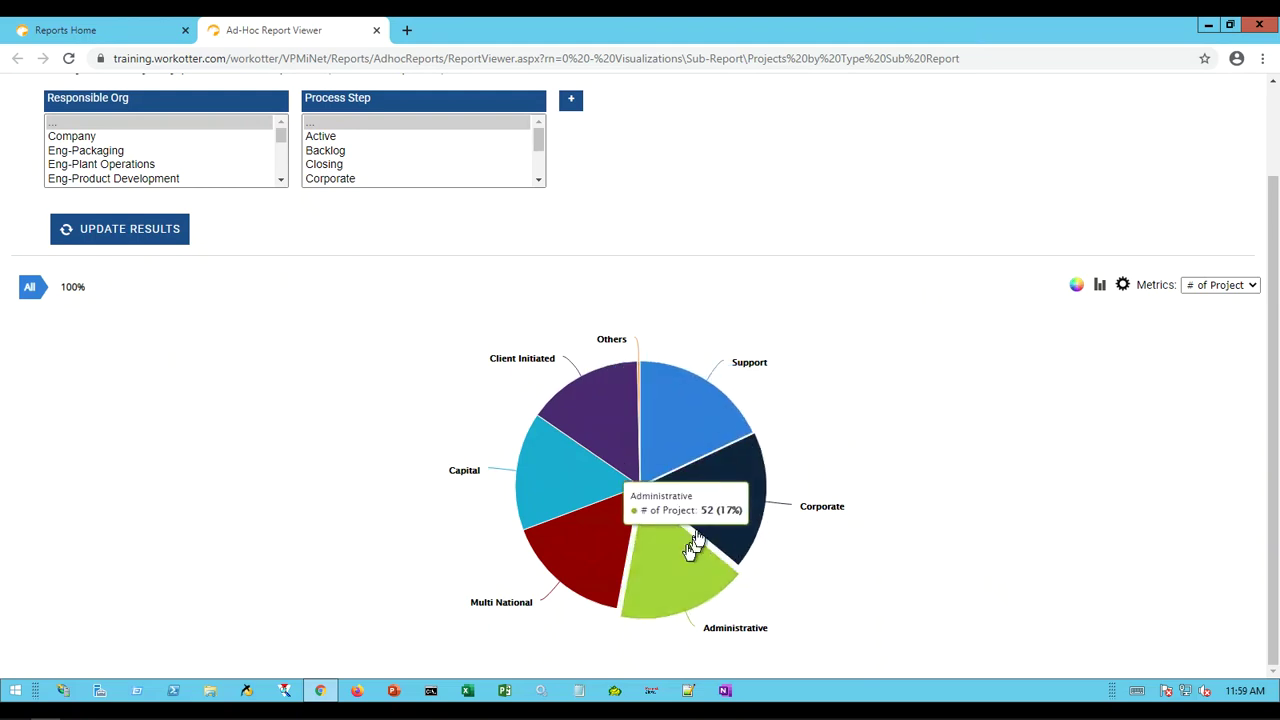
{"action": "left_click", "coordinate": [112, 31]}
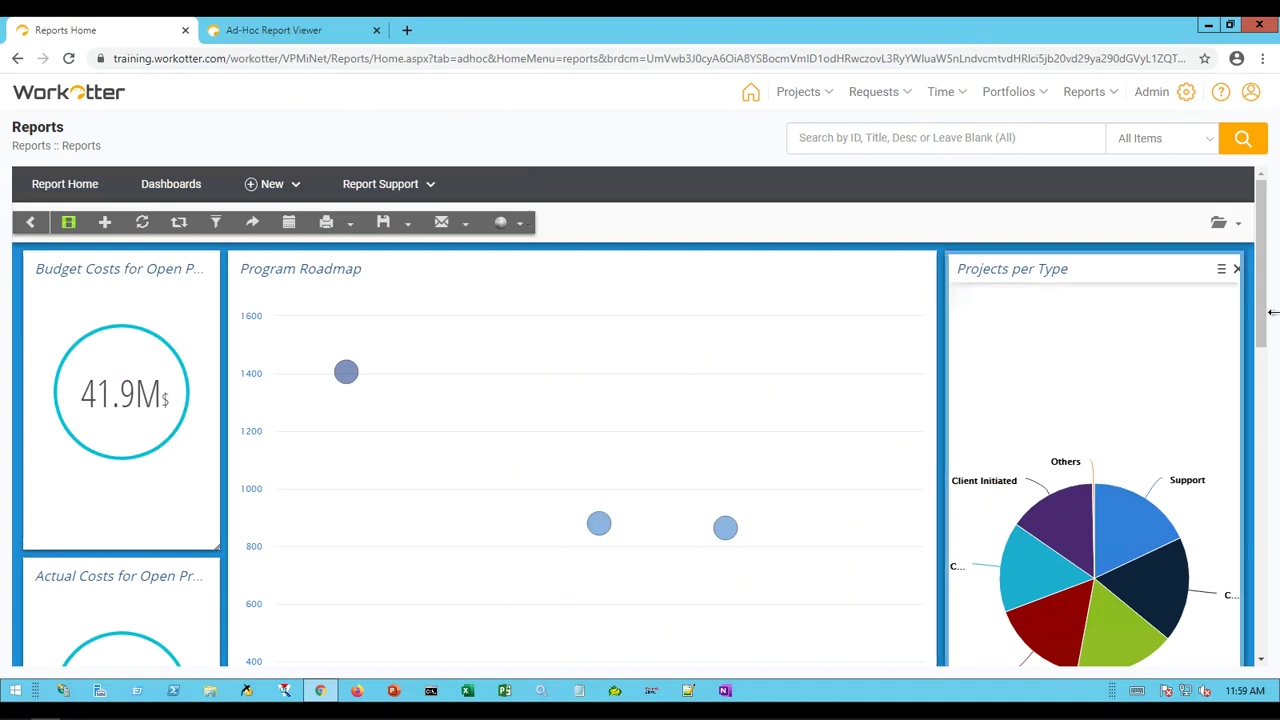
Shorten the Progress by Type, cost chart and Project Status tiles to a matching height.
{"action": "left_click_drag", "start_coordinate": [1263, 325], "coordinate": [1238, 645]}
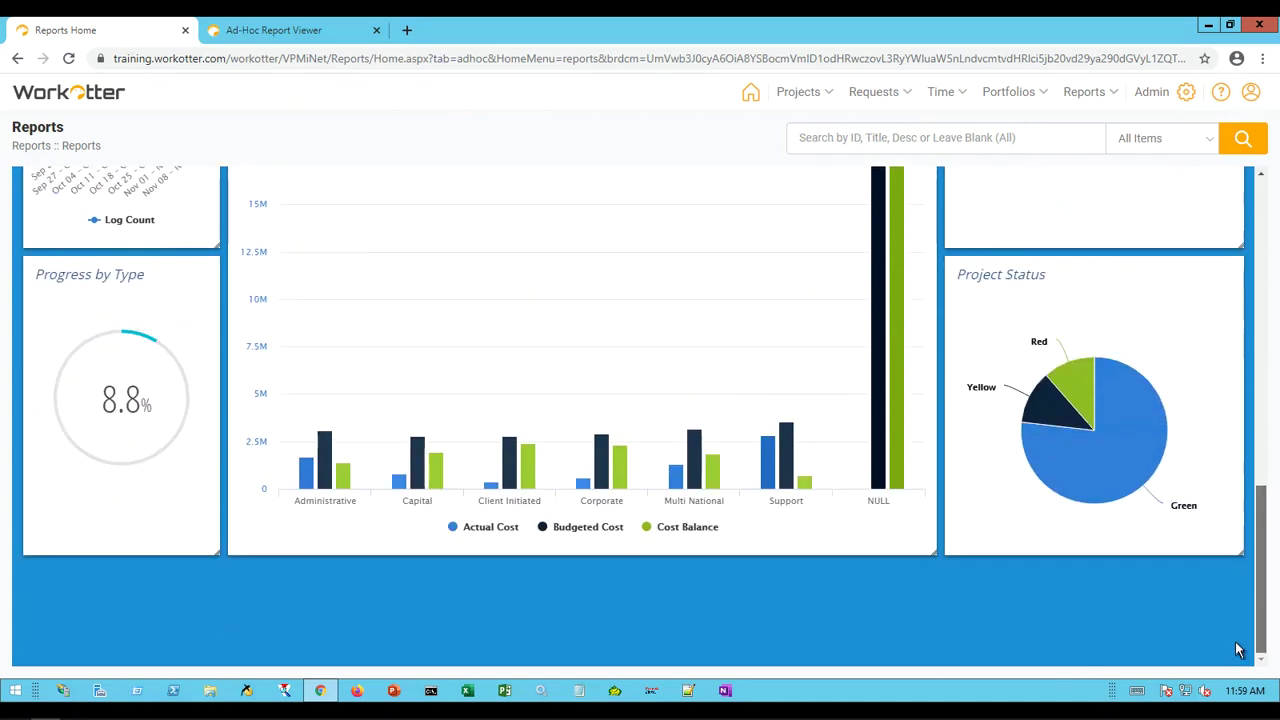
{"action": "mouse_move", "coordinate": [30, 538]}
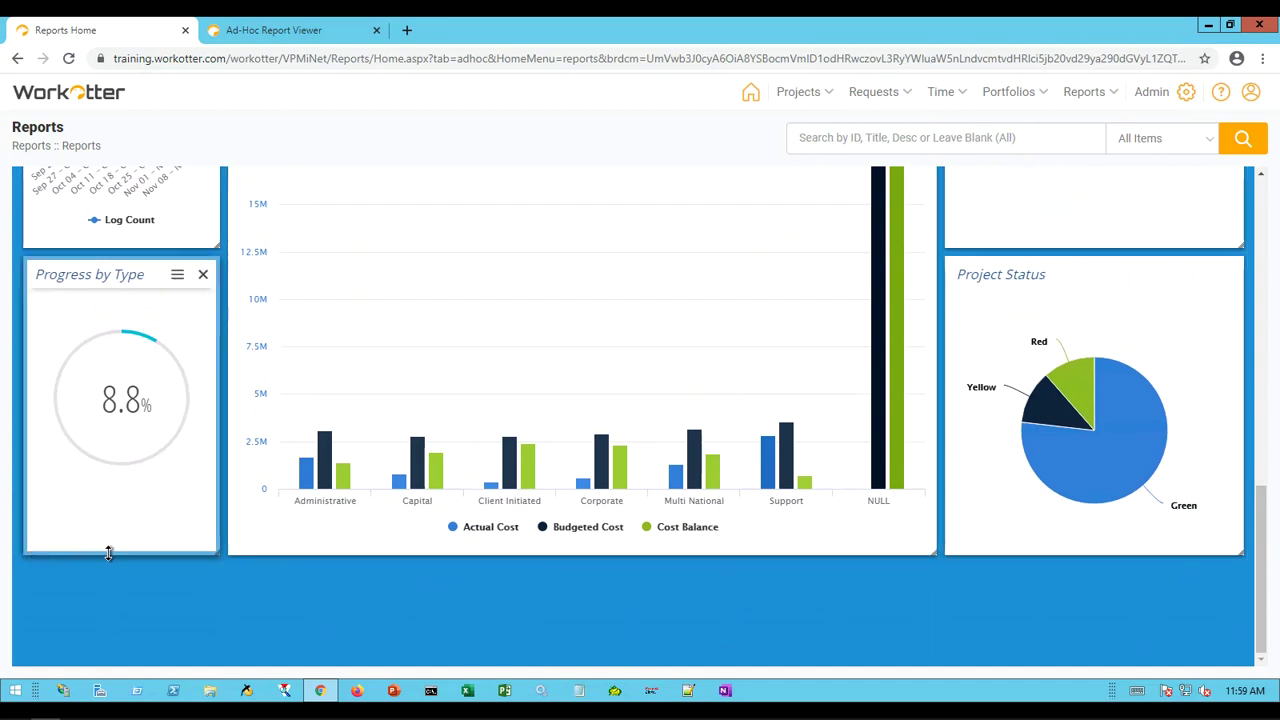
{"action": "left_click_drag", "start_coordinate": [113, 541], "coordinate": [128, 468]}
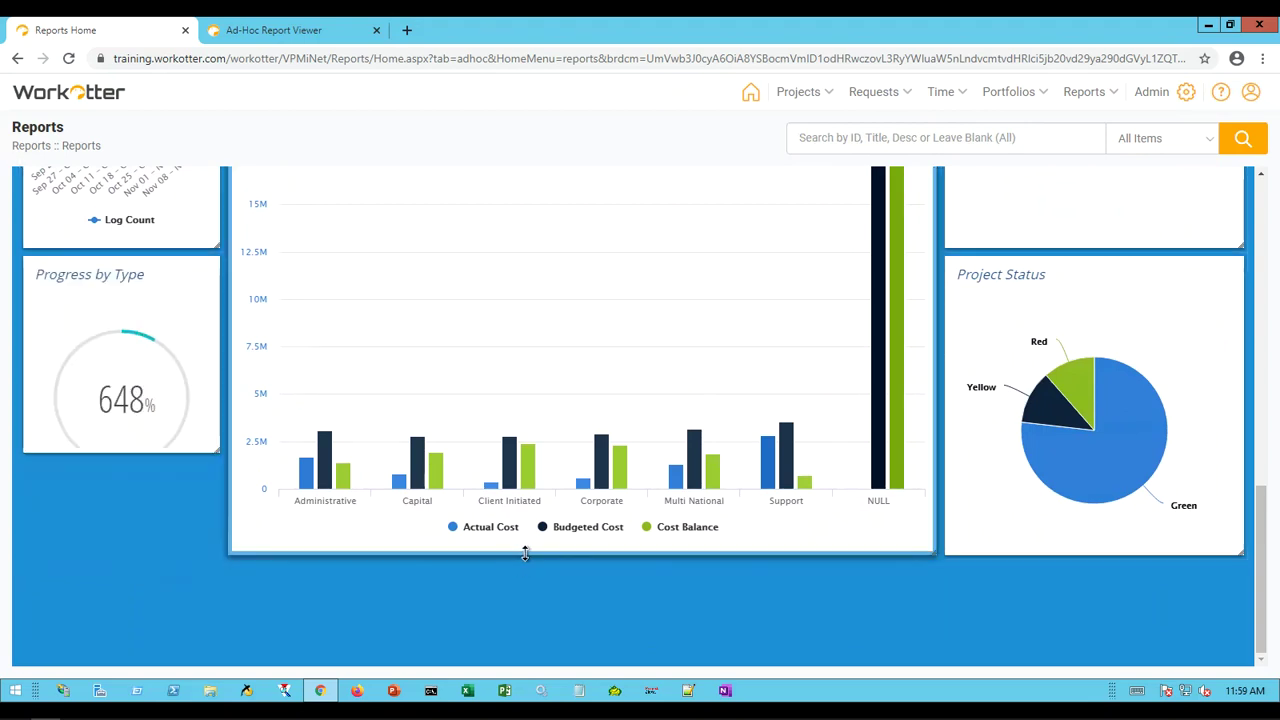
{"action": "left_click_drag", "start_coordinate": [524, 555], "coordinate": [543, 454]}
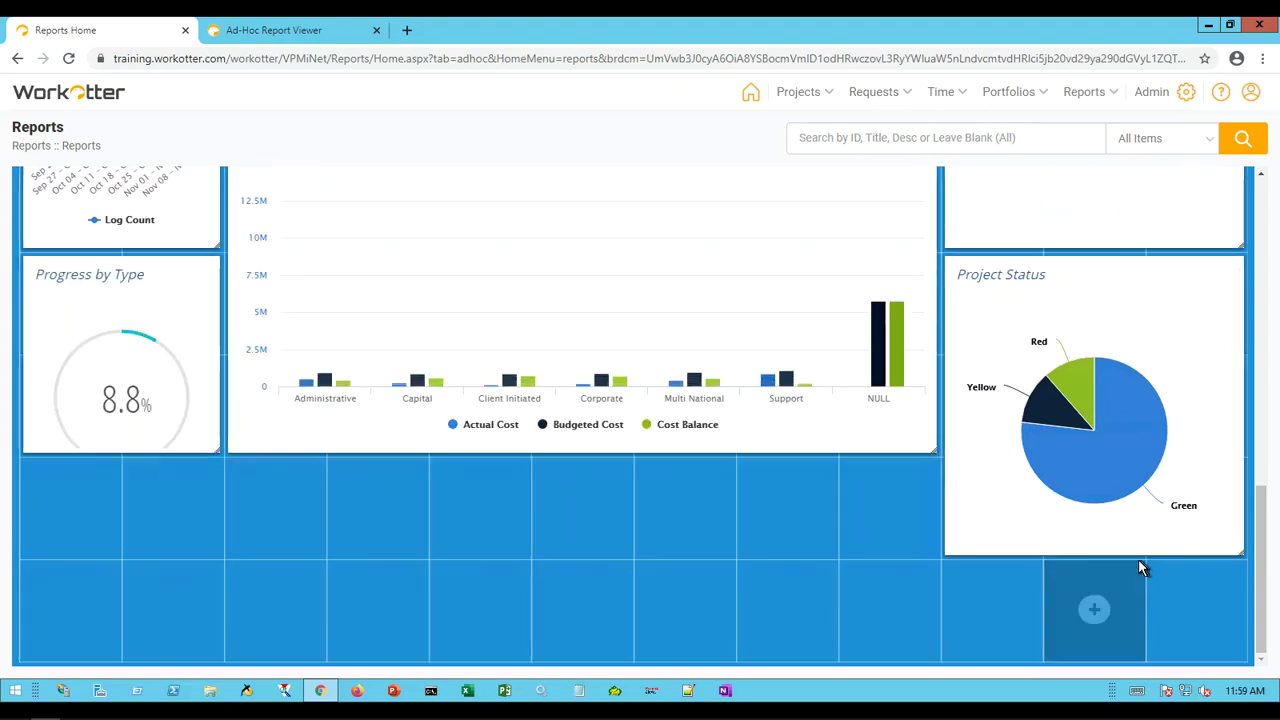
{"action": "left_click_drag", "start_coordinate": [1129, 551], "coordinate": [1121, 469]}
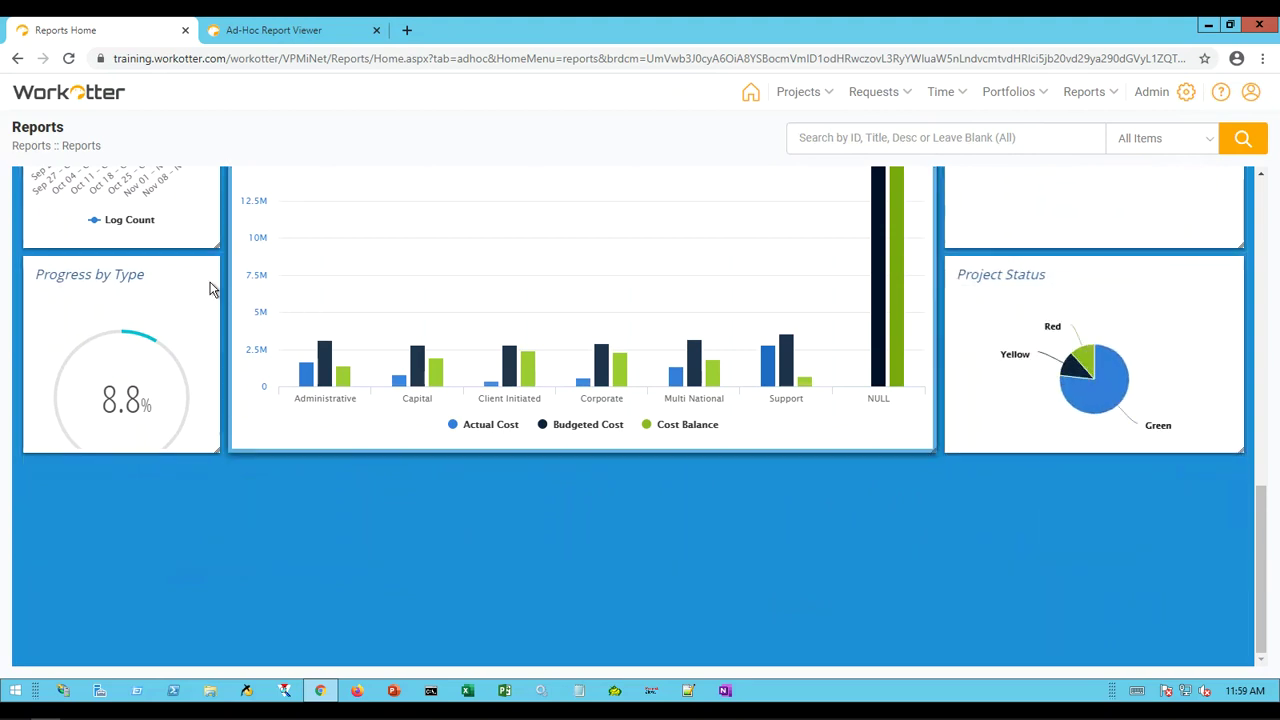
Remove the Progress by Type tile, enlarge Log Count into the gap, and add an empty bottom tile.
{"action": "mouse_move", "coordinate": [203, 277]}
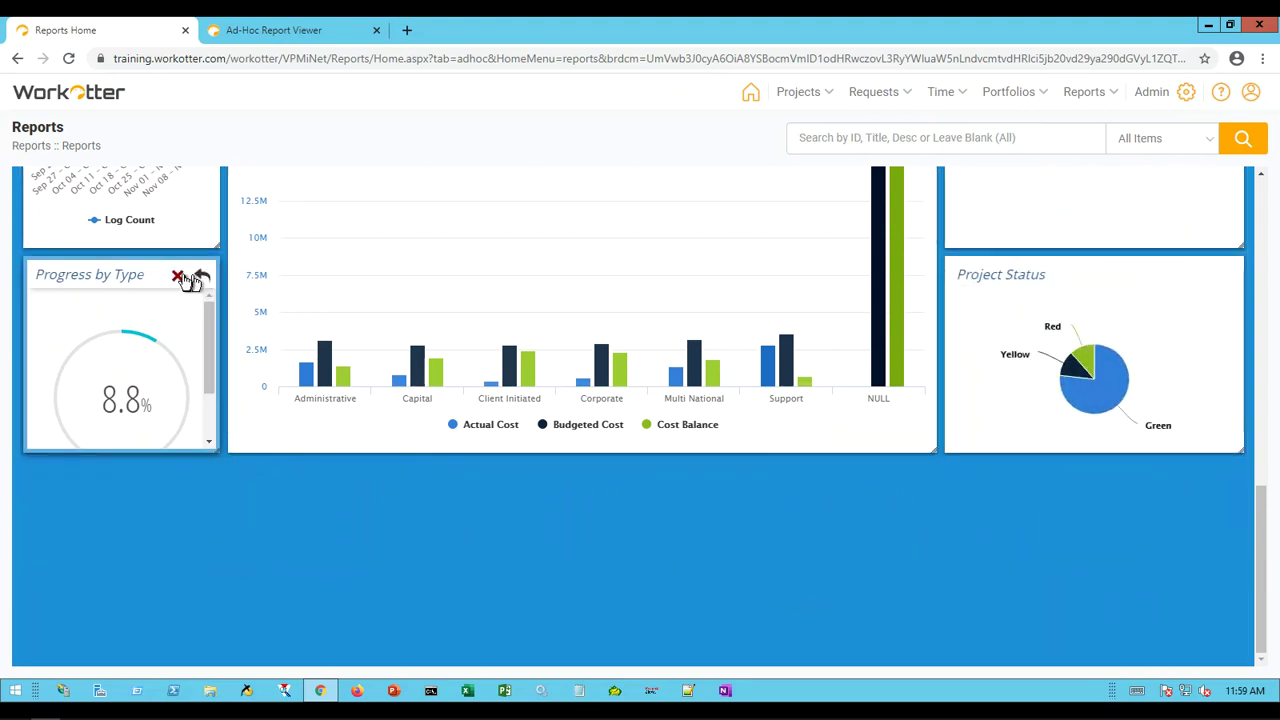
{"action": "left_click", "coordinate": [178, 278]}
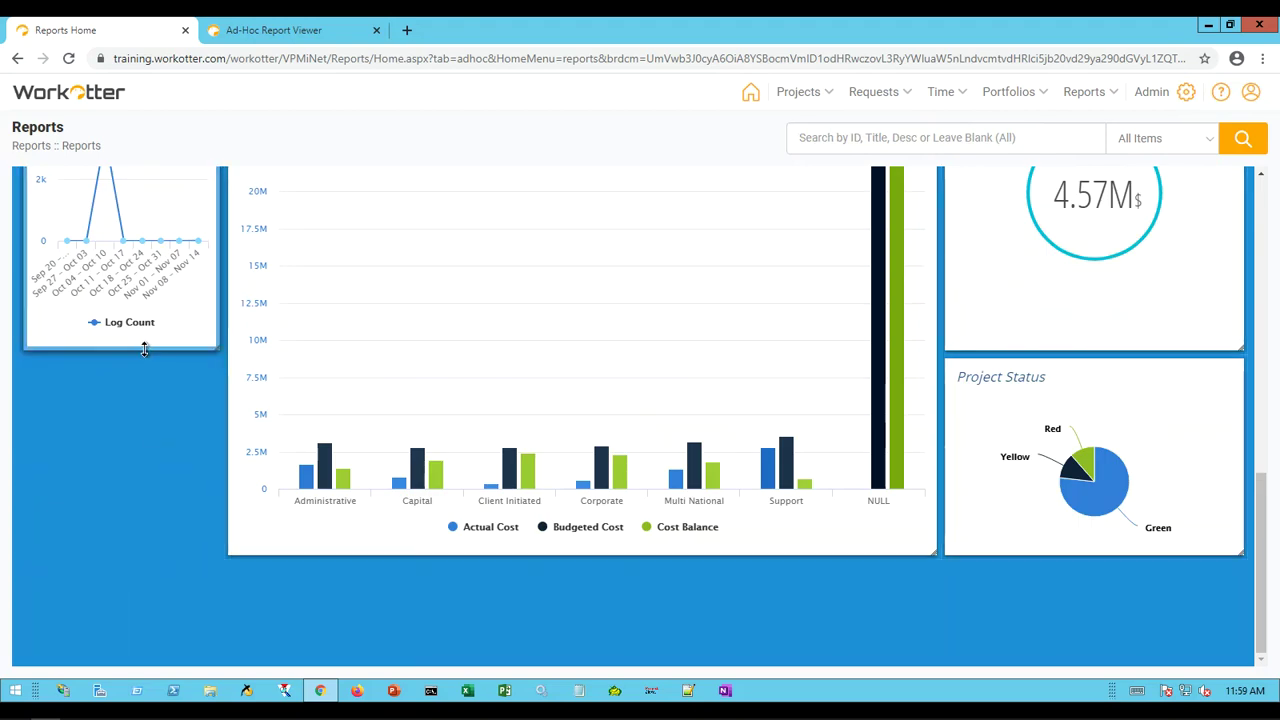
{"action": "left_click_drag", "start_coordinate": [157, 335], "coordinate": [177, 603]}
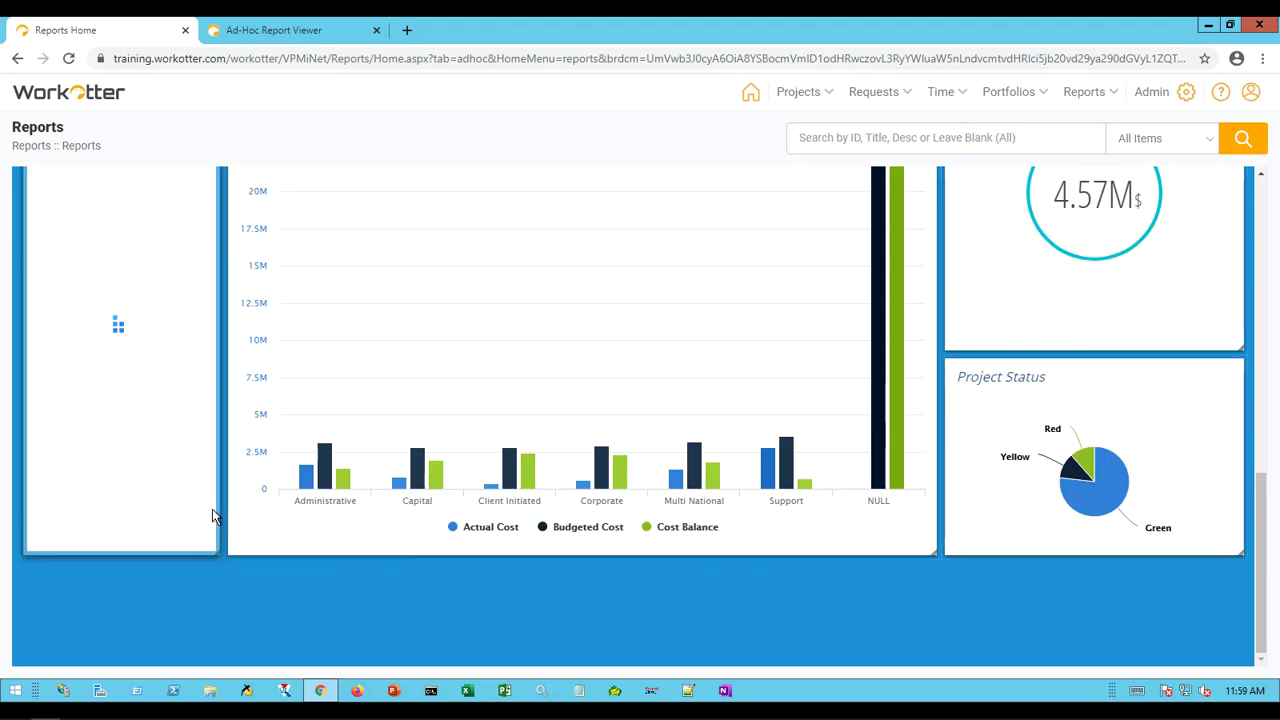
{"action": "left_click_drag", "start_coordinate": [230, 498], "coordinate": [310, 492]}
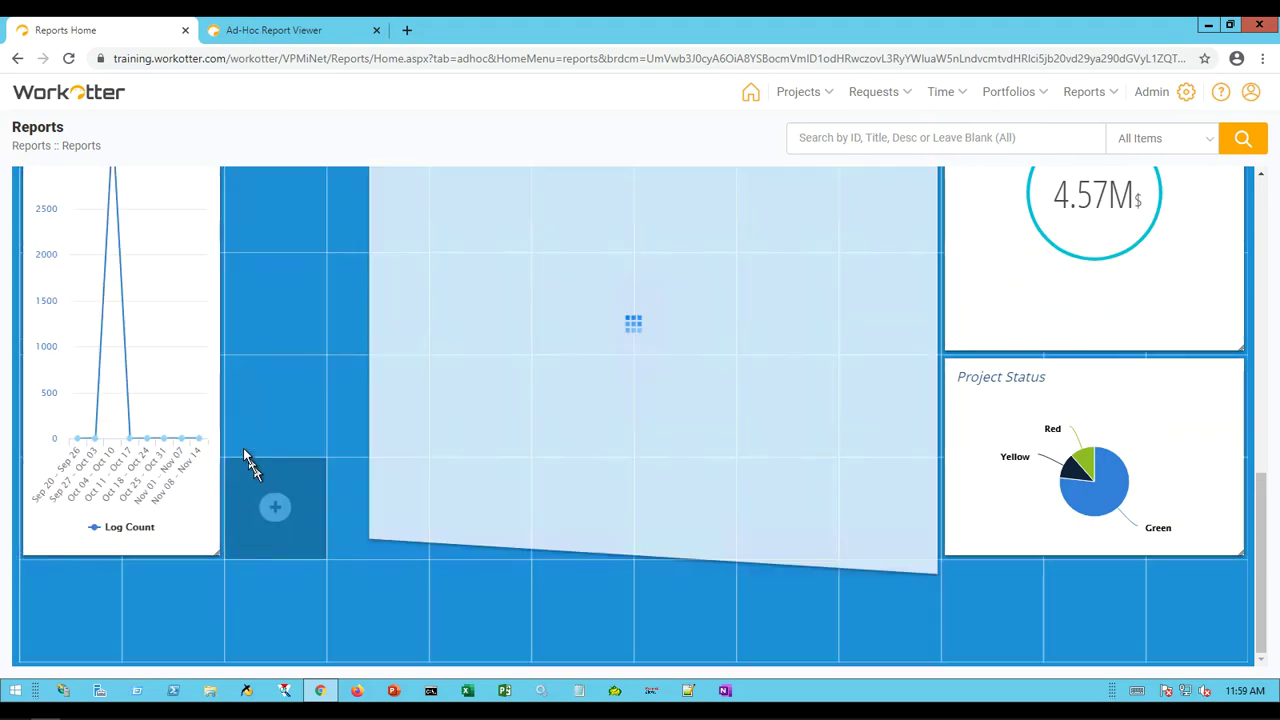
{"action": "left_click_drag", "start_coordinate": [214, 428], "coordinate": [305, 428]}
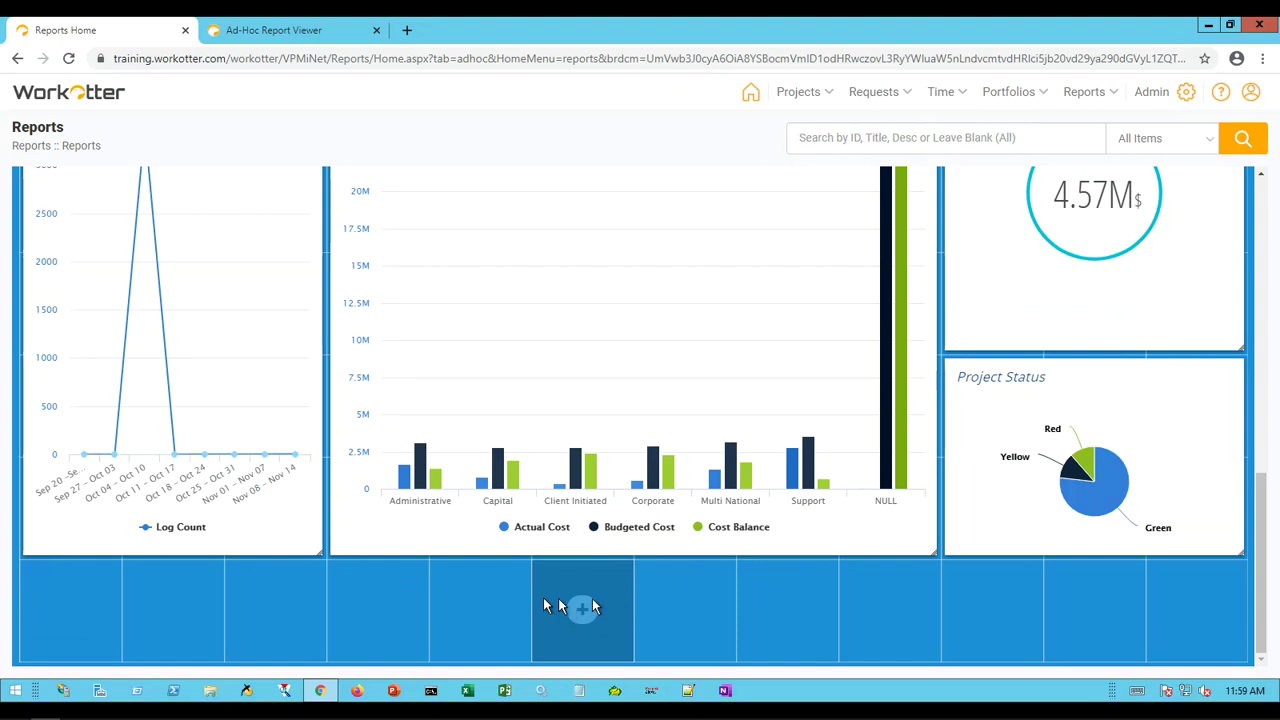
{"action": "left_click", "coordinate": [80, 606]}
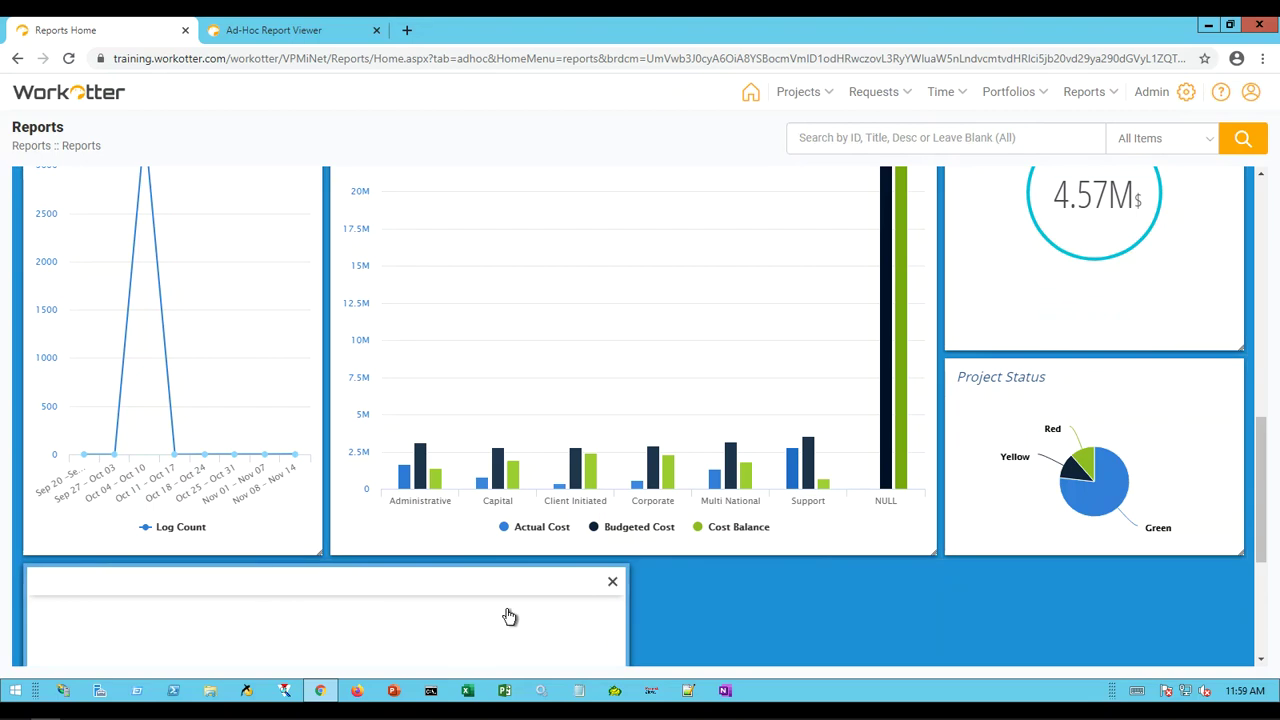
Fill the new tile with the Project Management PMO Project Status Report Detail table.
{"action": "scroll", "coordinate": [508, 622], "scroll_direction": "down", "scroll_amount": 3}
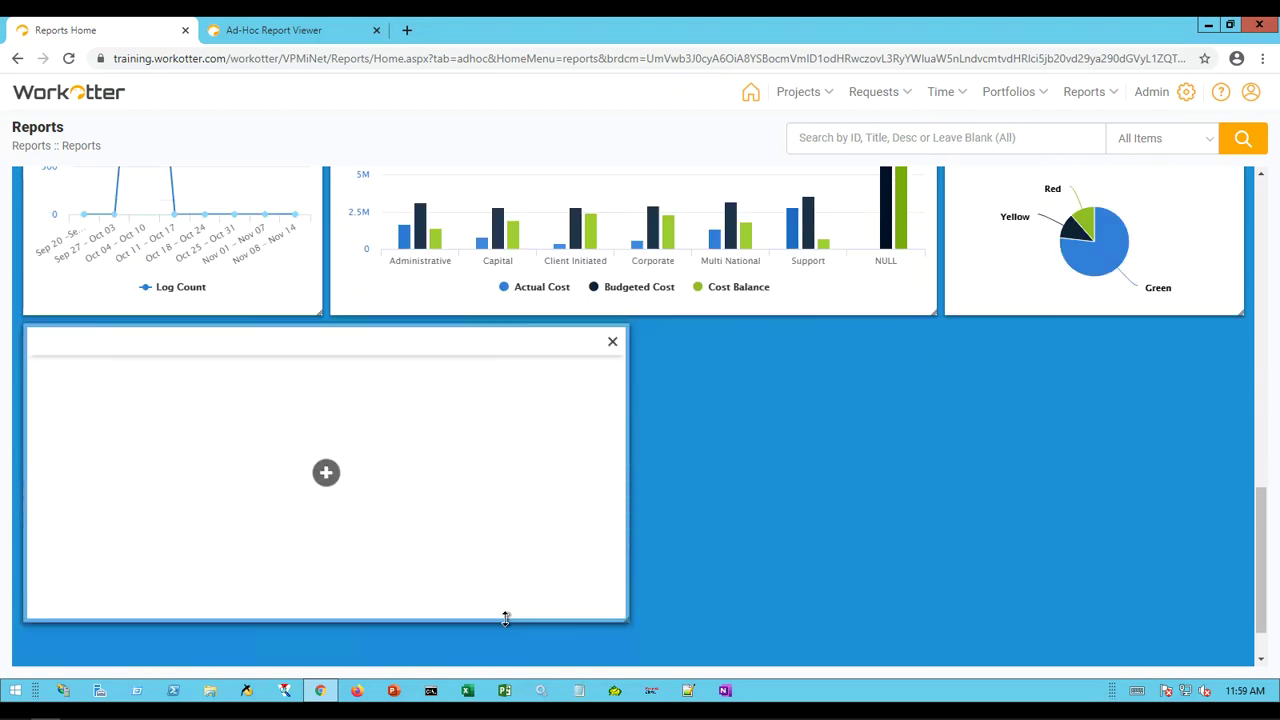
{"action": "left_click", "coordinate": [327, 474]}
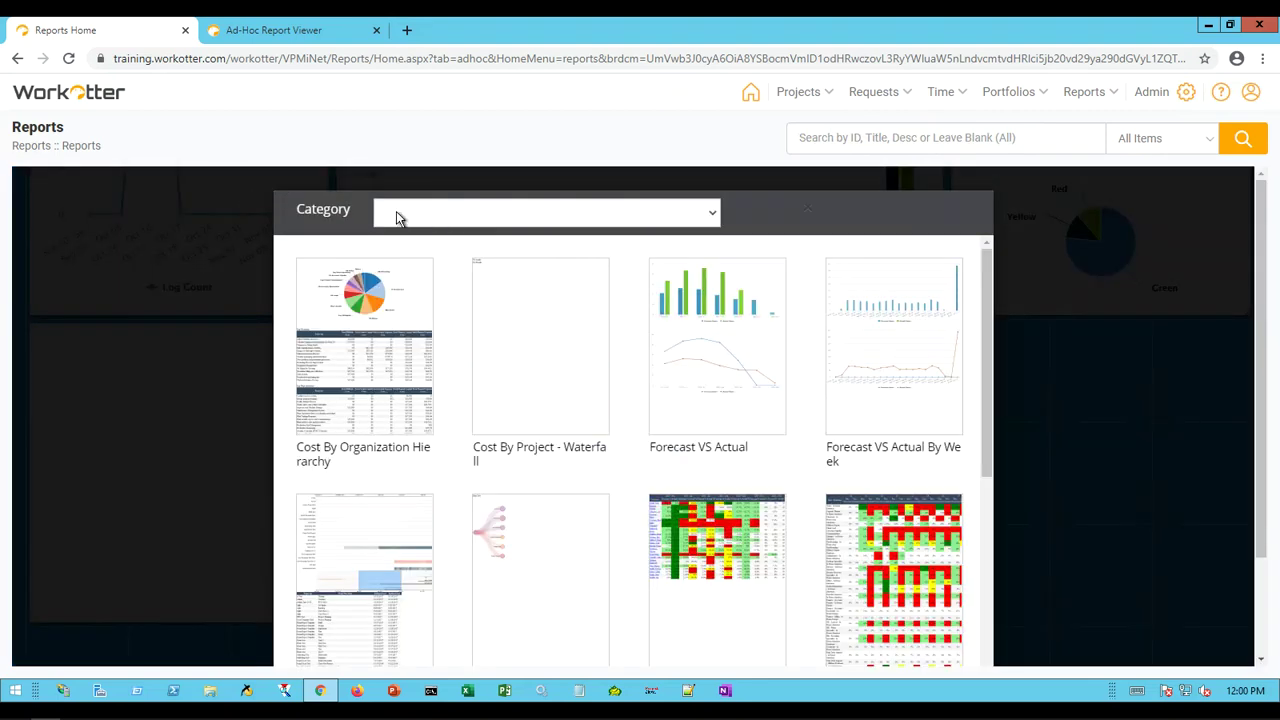
{"action": "left_click", "coordinate": [397, 212]}
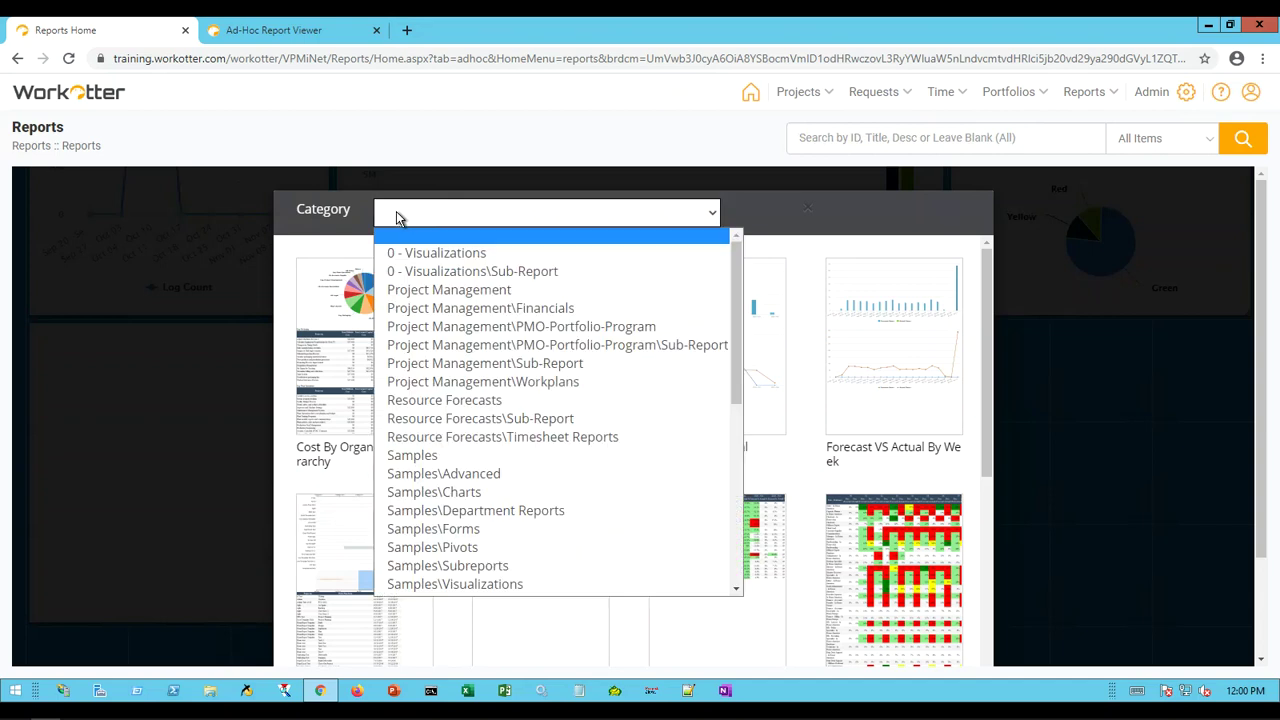
{"action": "left_click", "coordinate": [459, 294]}
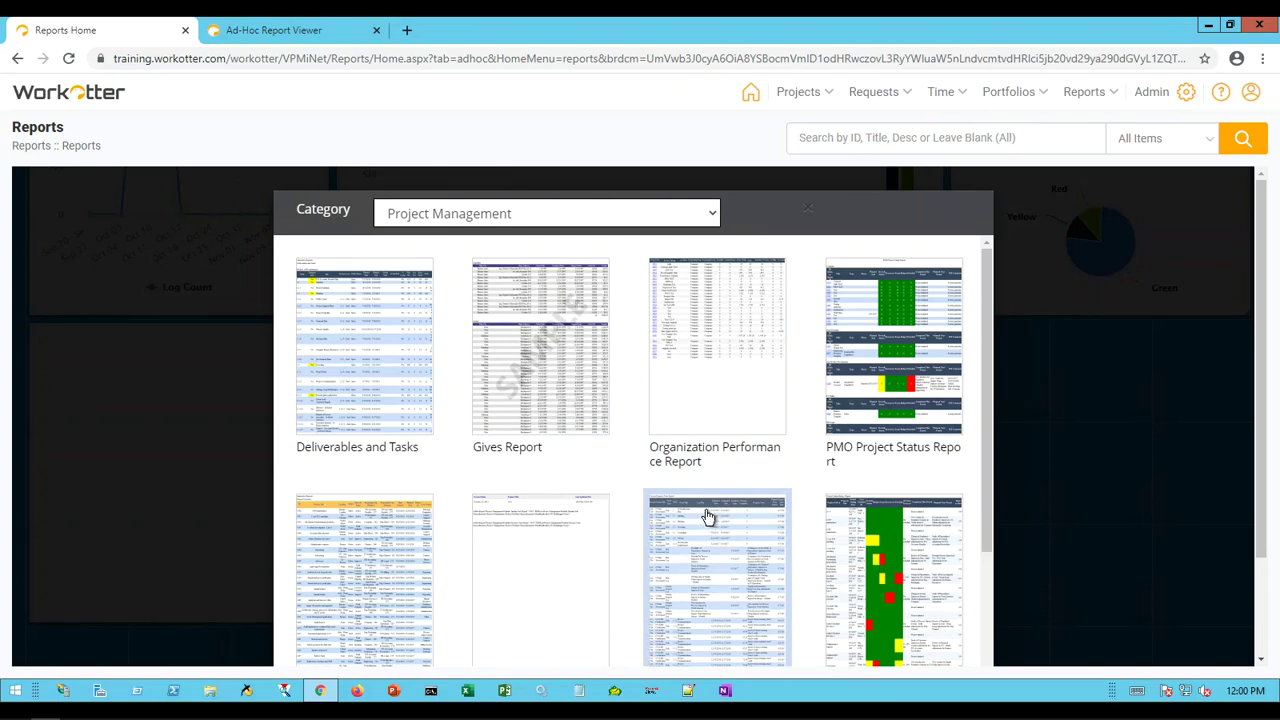
{"action": "left_click", "coordinate": [921, 391]}
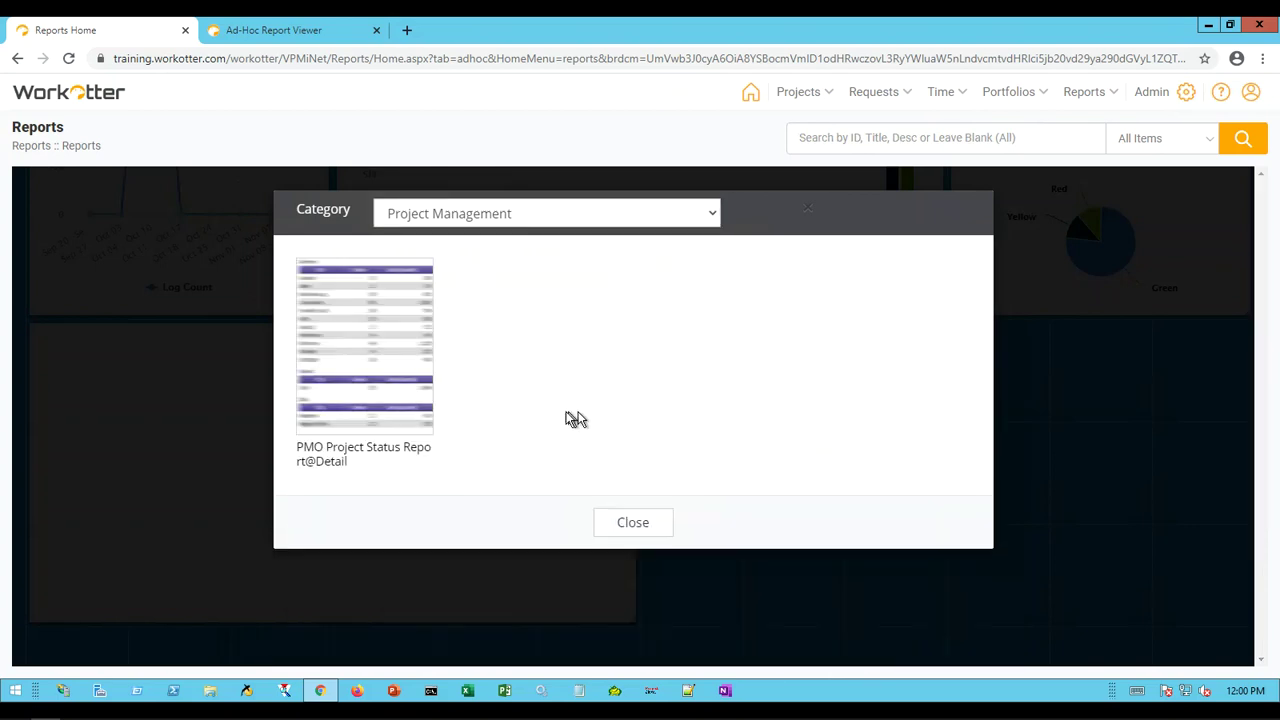
{"action": "left_click", "coordinate": [360, 369]}
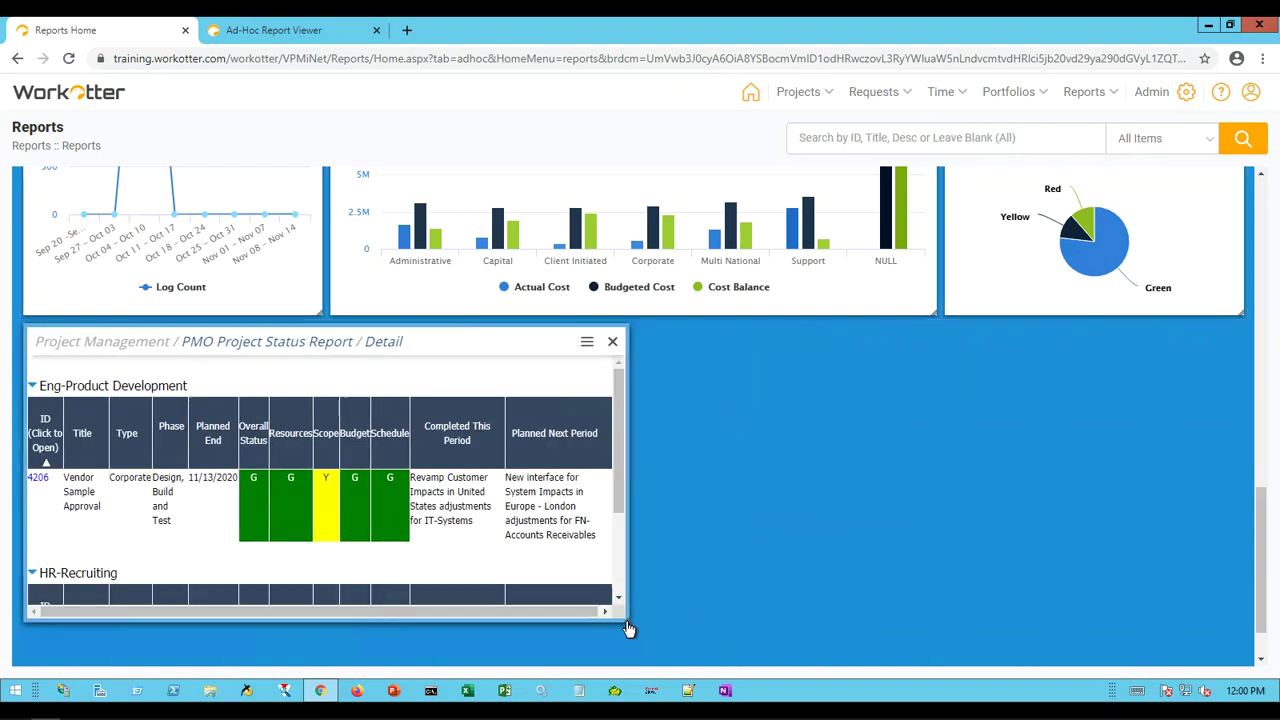
Stretch the PMO Project Status Report tile to full width and taller to list all projects.
{"action": "left_click_drag", "start_coordinate": [630, 630], "coordinate": [1265, 615]}
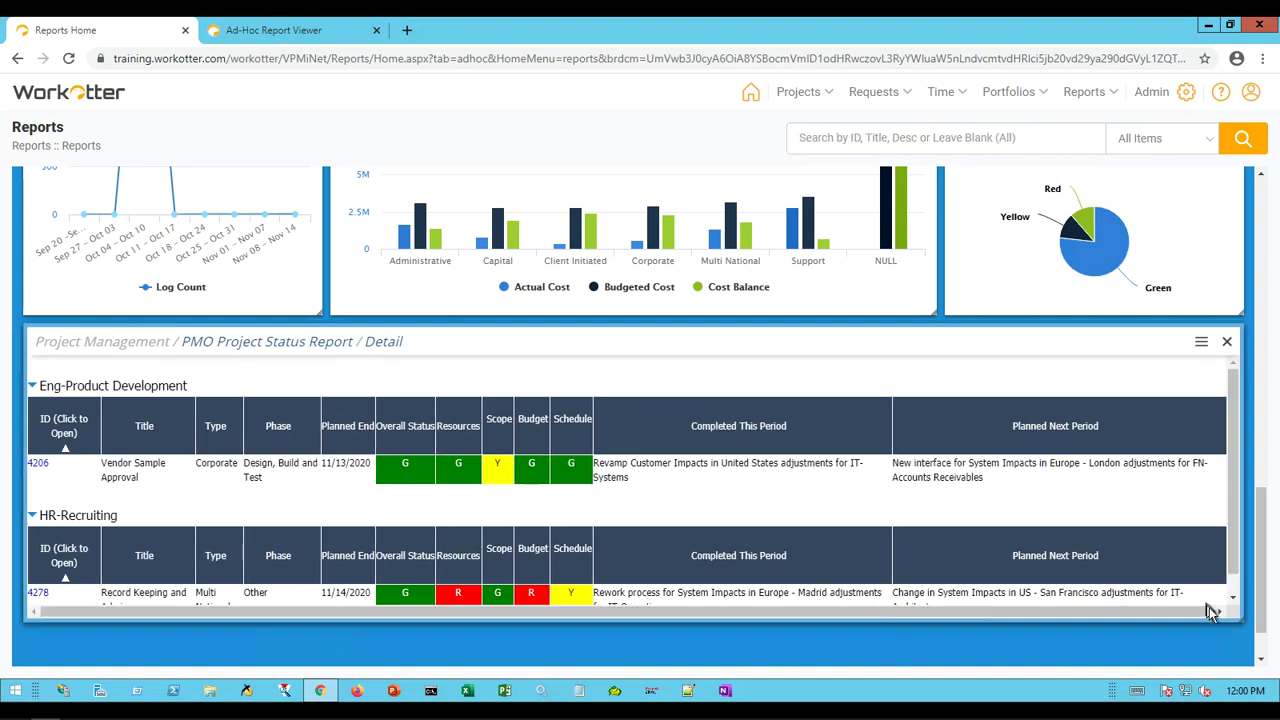
{"action": "scroll", "coordinate": [1266, 625], "scroll_direction": "down", "scroll_amount": 1}
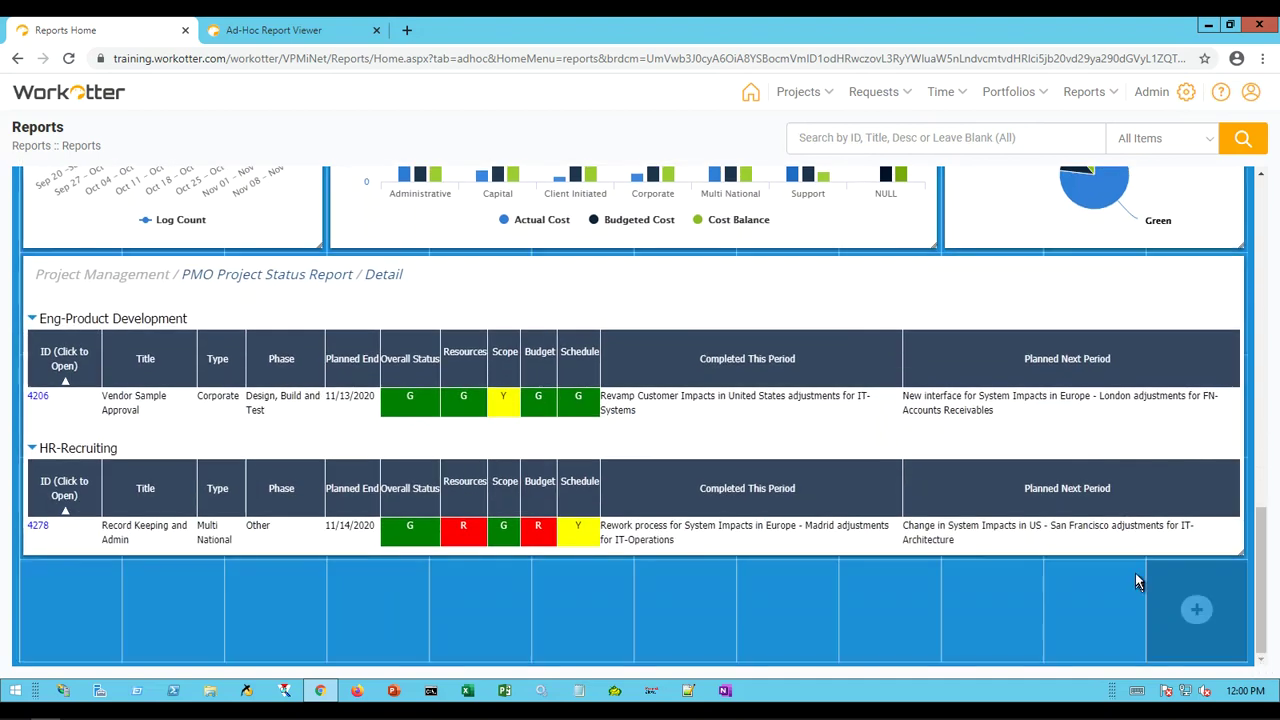
{"action": "left_click_drag", "start_coordinate": [1139, 553], "coordinate": [1144, 640]}
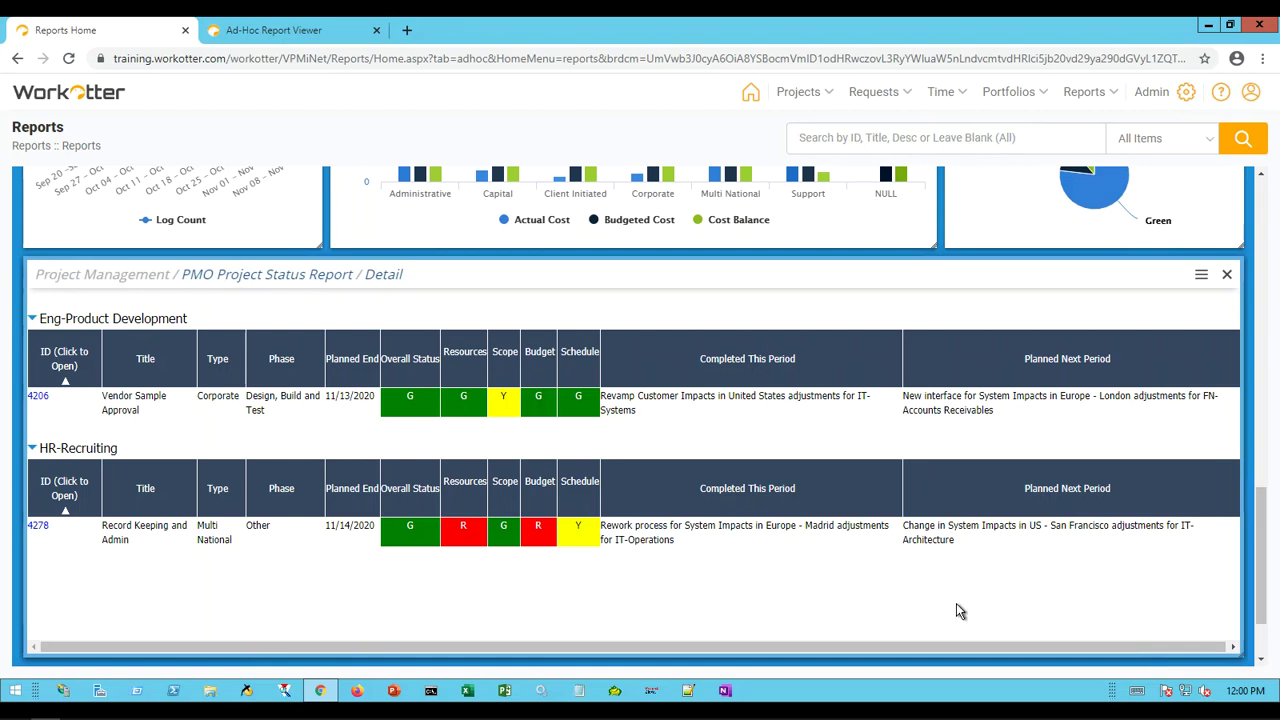
{"action": "scroll", "coordinate": [955, 612], "scroll_direction": "up", "scroll_amount": 10}
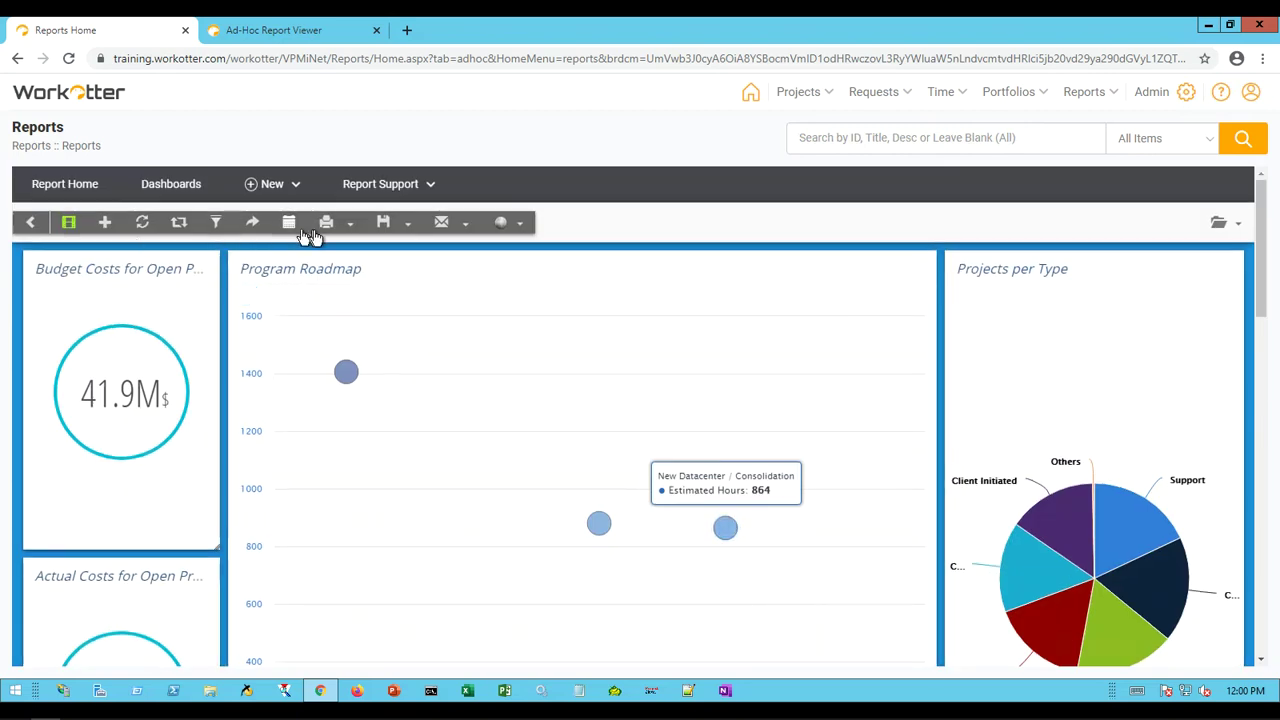
{"action": "left_click", "coordinate": [409, 225]}
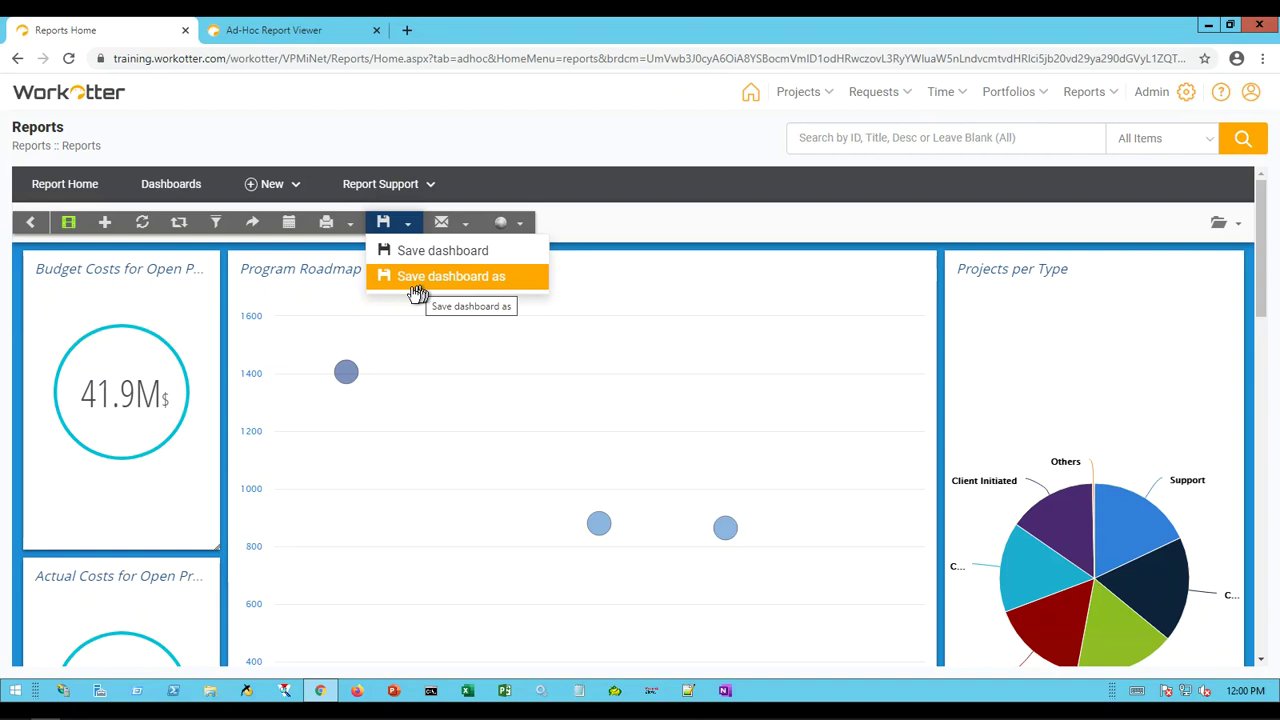
Go to Report Home, scroll the report thumbnails and categories, and select the Samples category.
{"action": "left_click", "coordinate": [66, 186]}
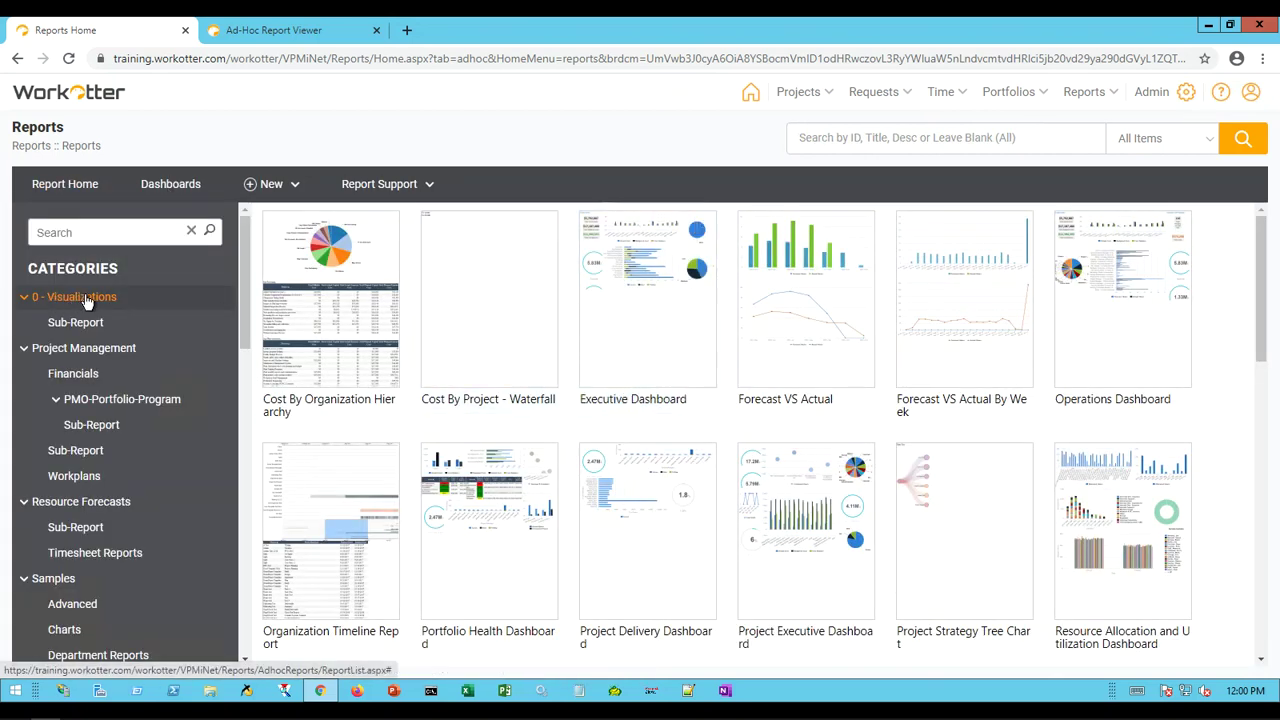
{"action": "left_click_drag", "start_coordinate": [1266, 360], "coordinate": [1262, 600]}
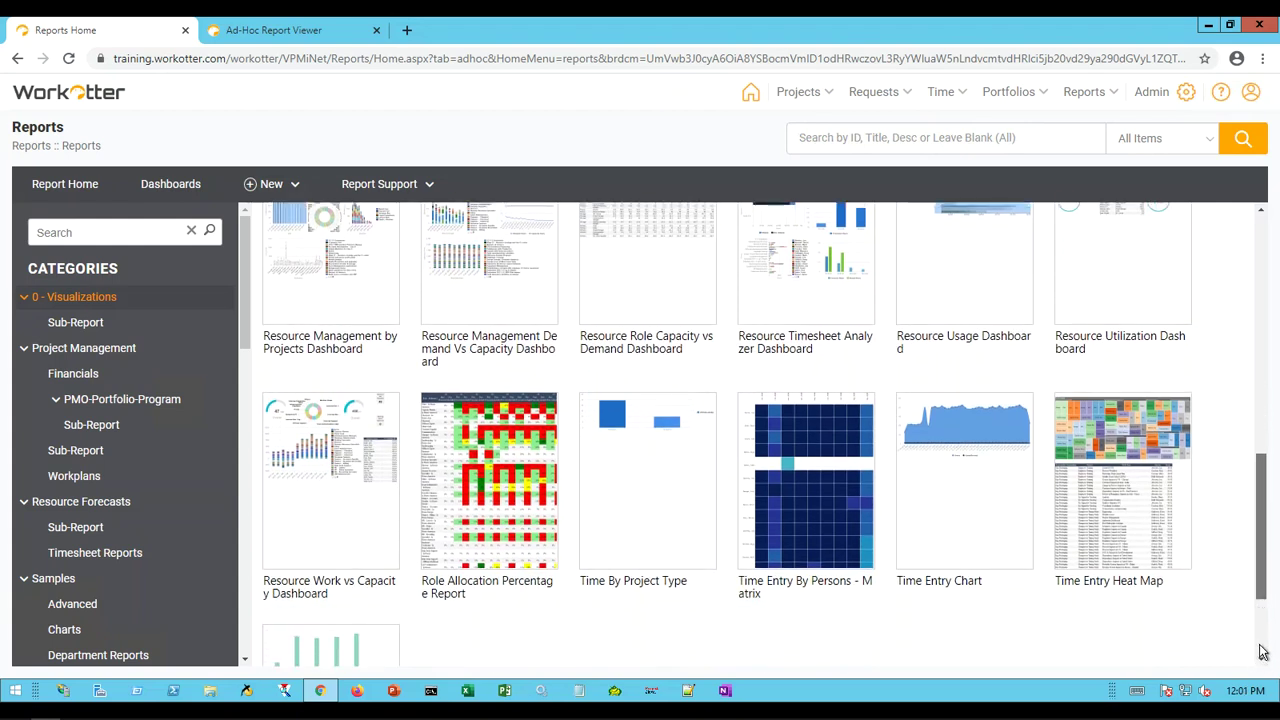
{"action": "left_click_drag", "start_coordinate": [1262, 651], "coordinate": [1265, 641]}
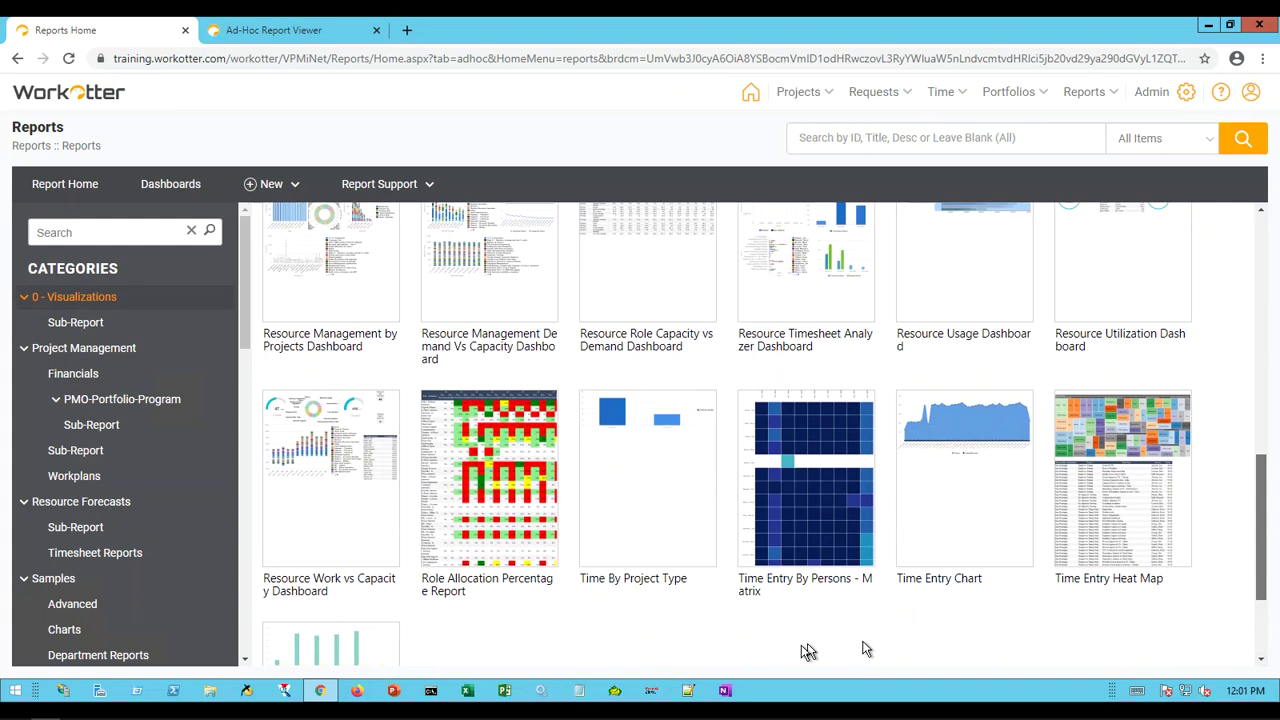
{"action": "scroll", "coordinate": [527, 661], "scroll_direction": "down", "scroll_amount": 2}
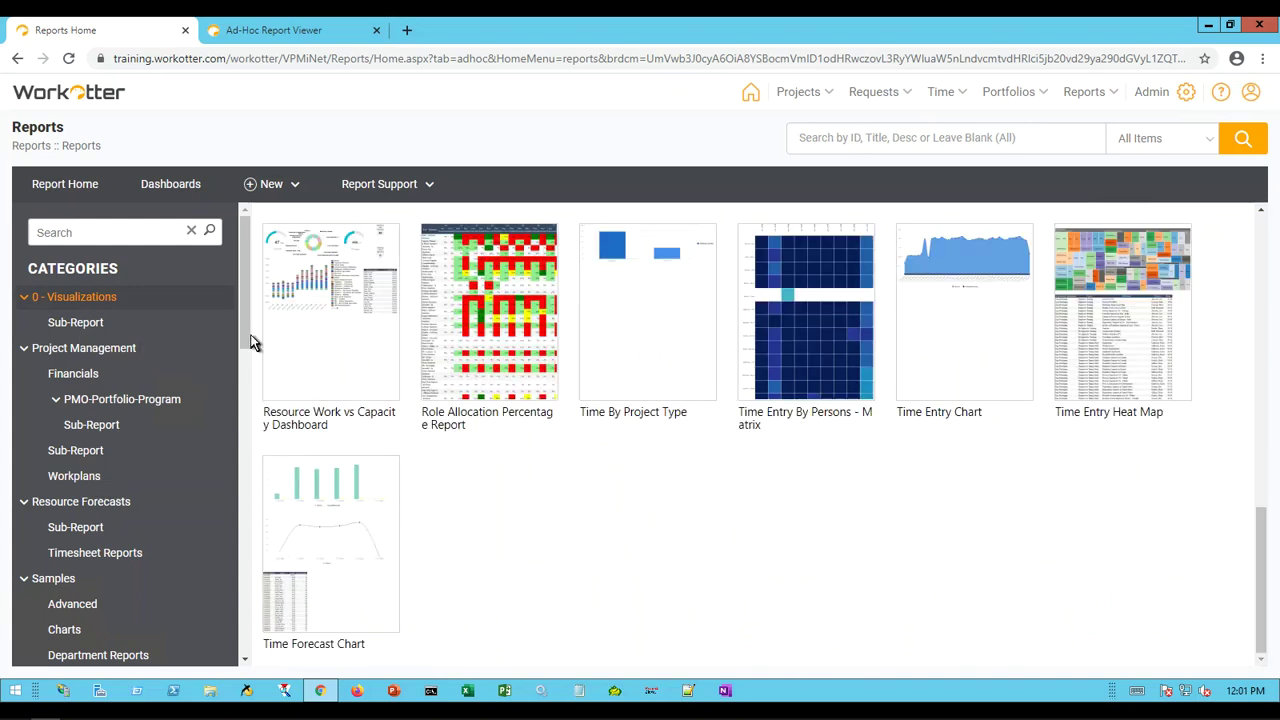
{"action": "left_click_drag", "start_coordinate": [252, 342], "coordinate": [247, 411]}
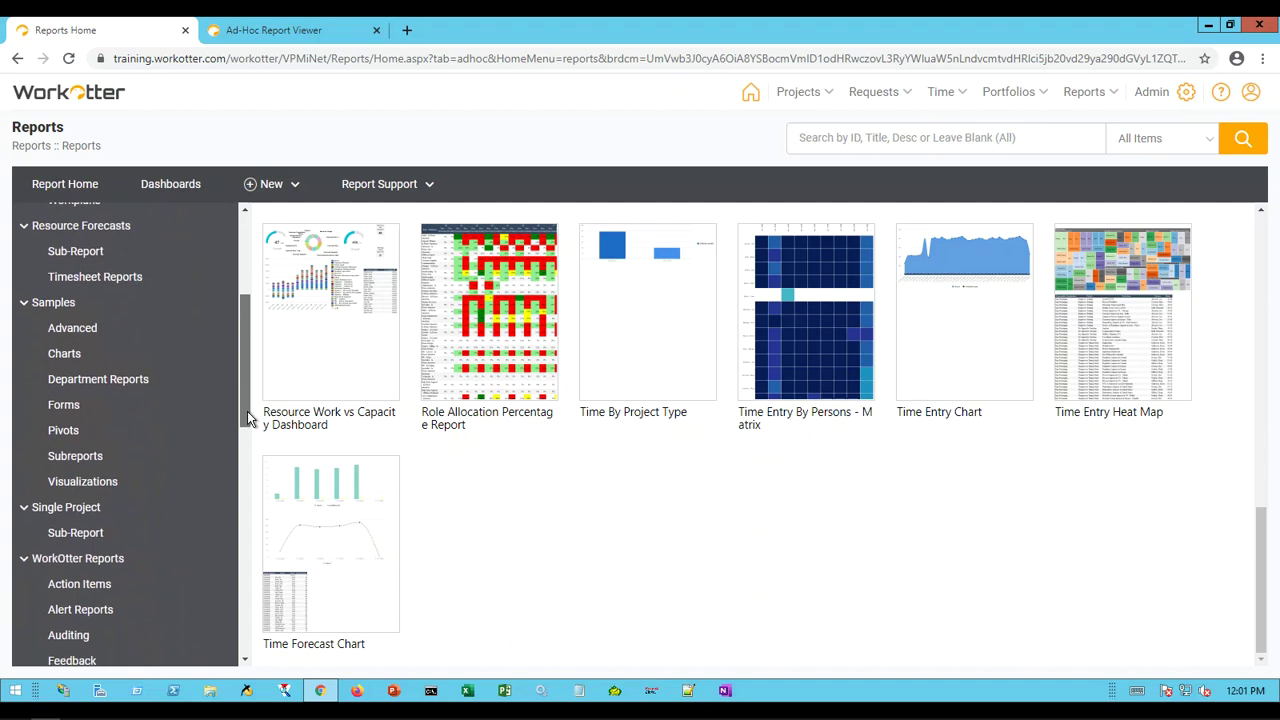
{"action": "left_click", "coordinate": [52, 305]}
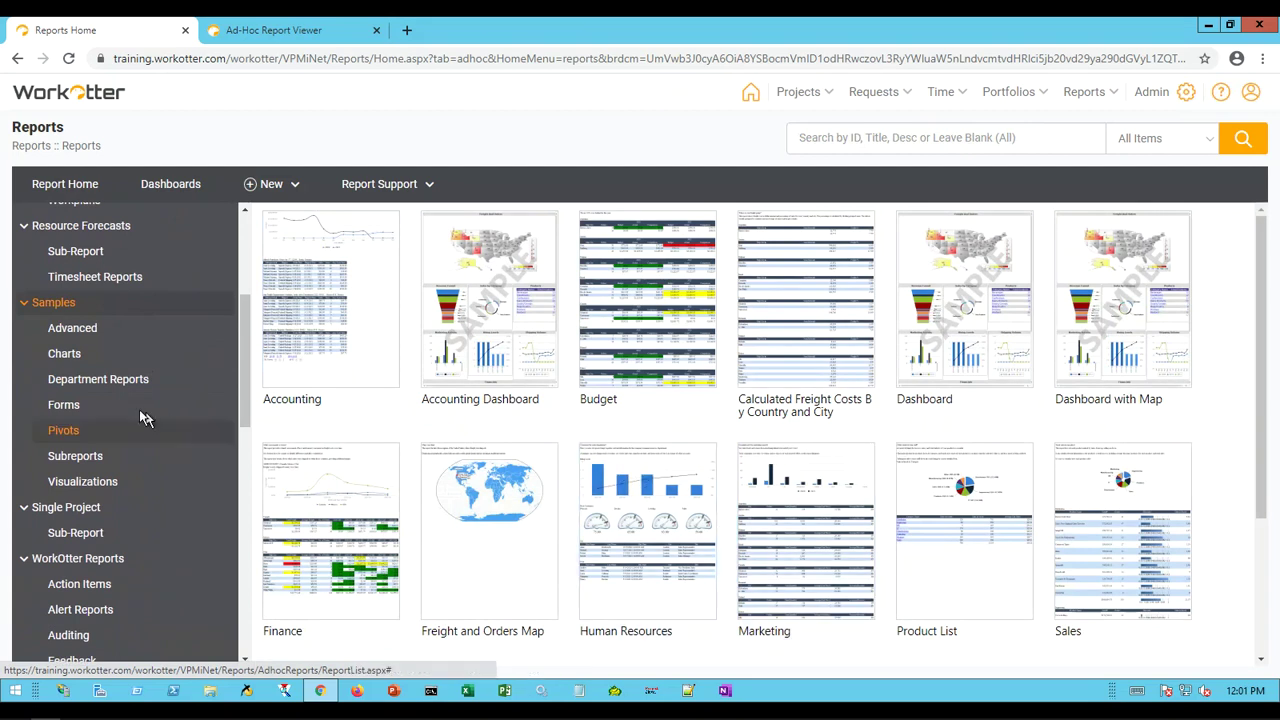
Browse the Department Reports samples, then show the Visualizations samples such as Transitions.
{"action": "left_click", "coordinate": [110, 379]}
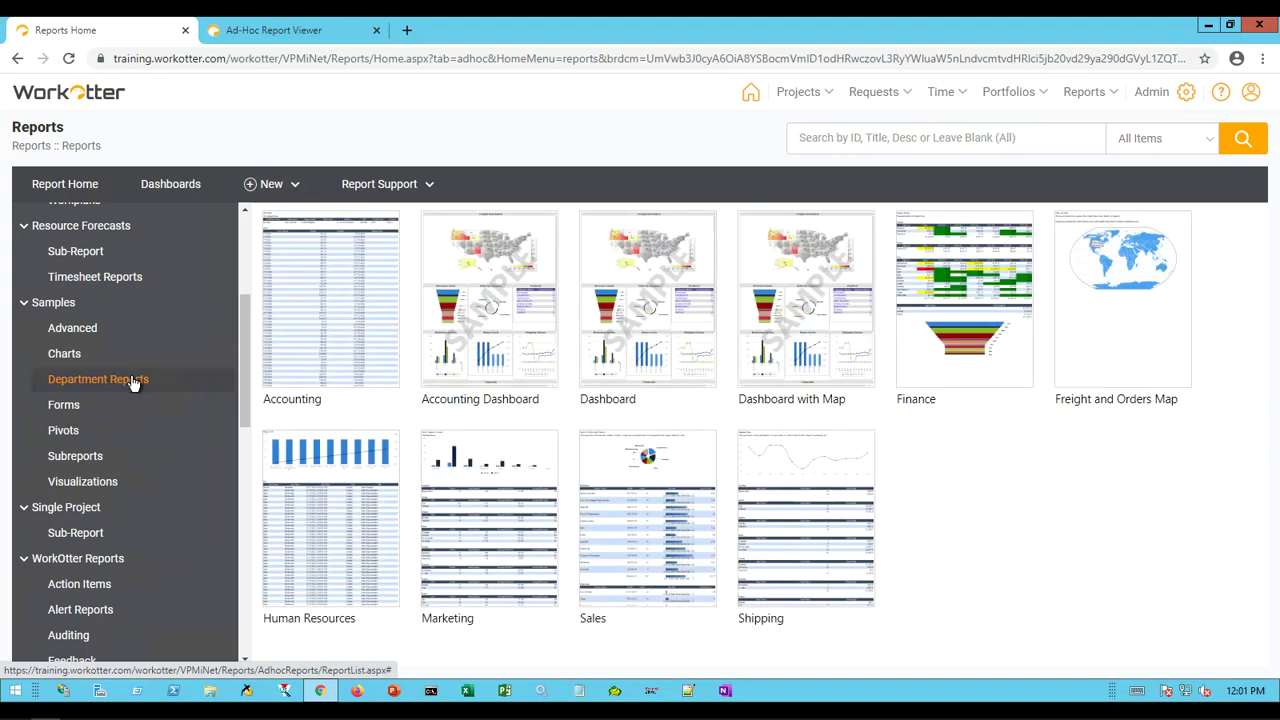
{"action": "left_click", "coordinate": [90, 484]}
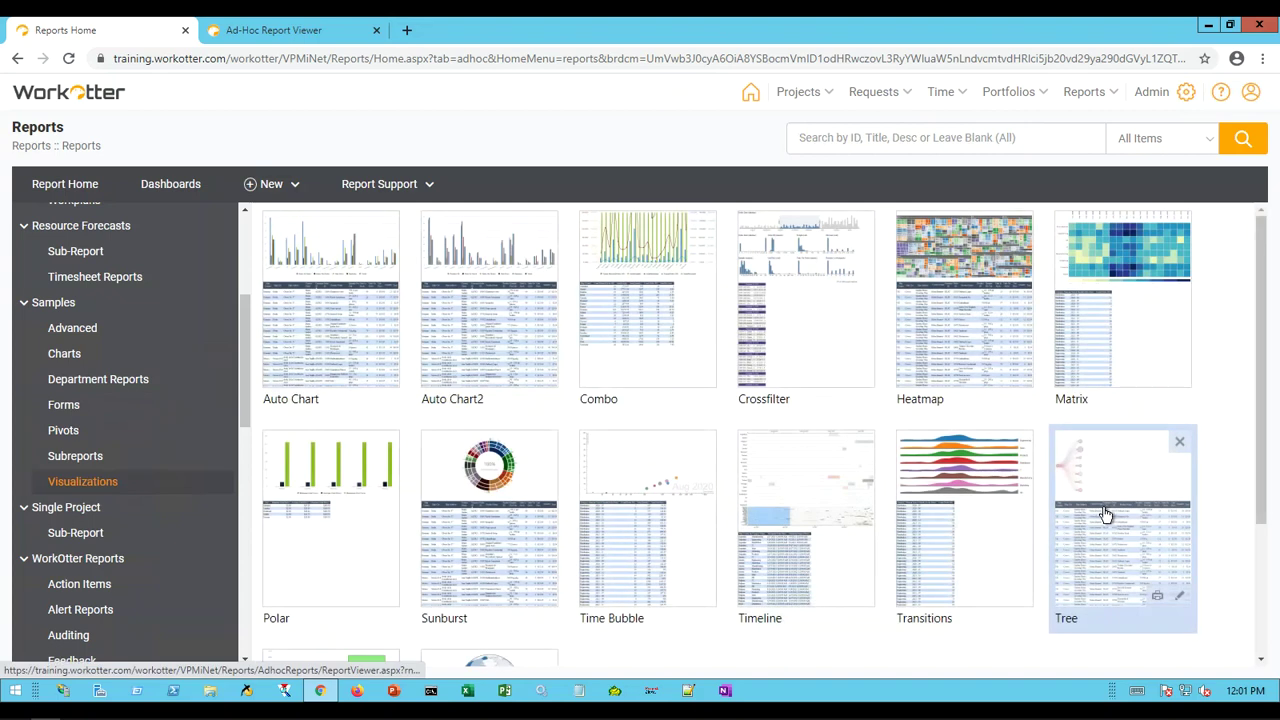
{"action": "scroll", "coordinate": [1105, 514], "scroll_direction": "down", "scroll_amount": 1}
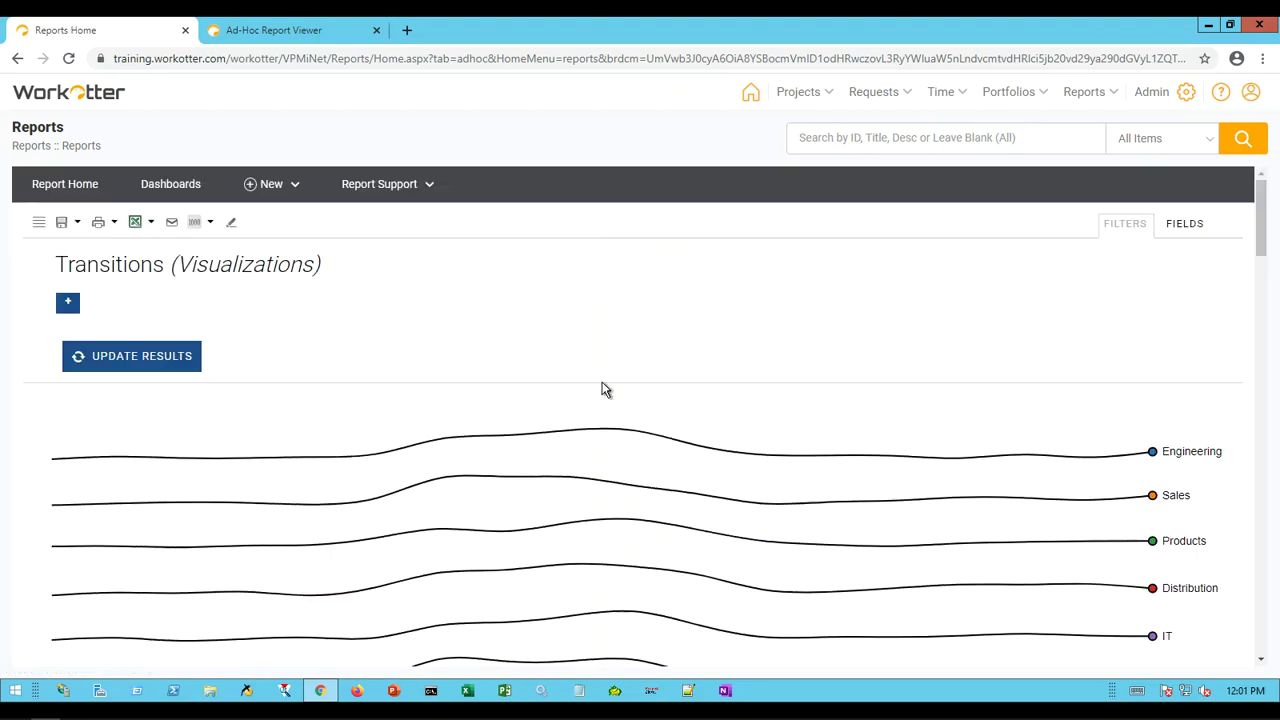
{"action": "scroll", "coordinate": [605, 486], "scroll_direction": "down", "scroll_amount": 2}
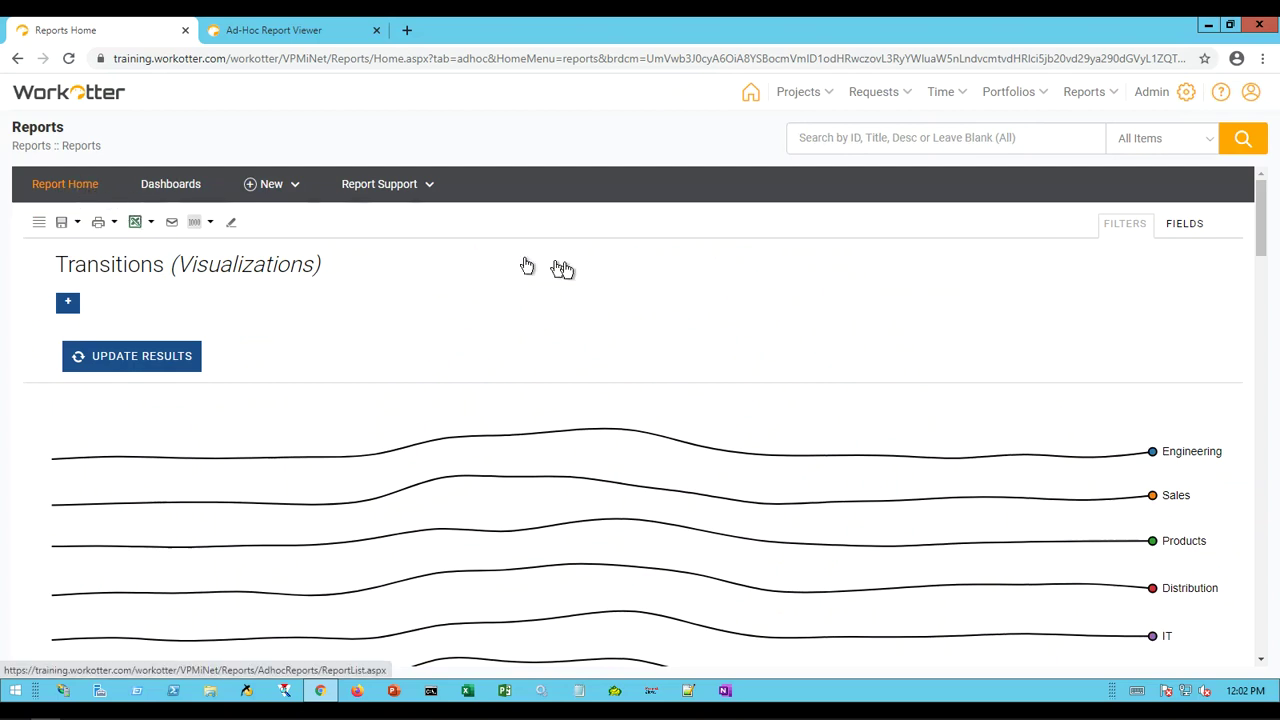
{"action": "left_click", "coordinate": [823, 326]}
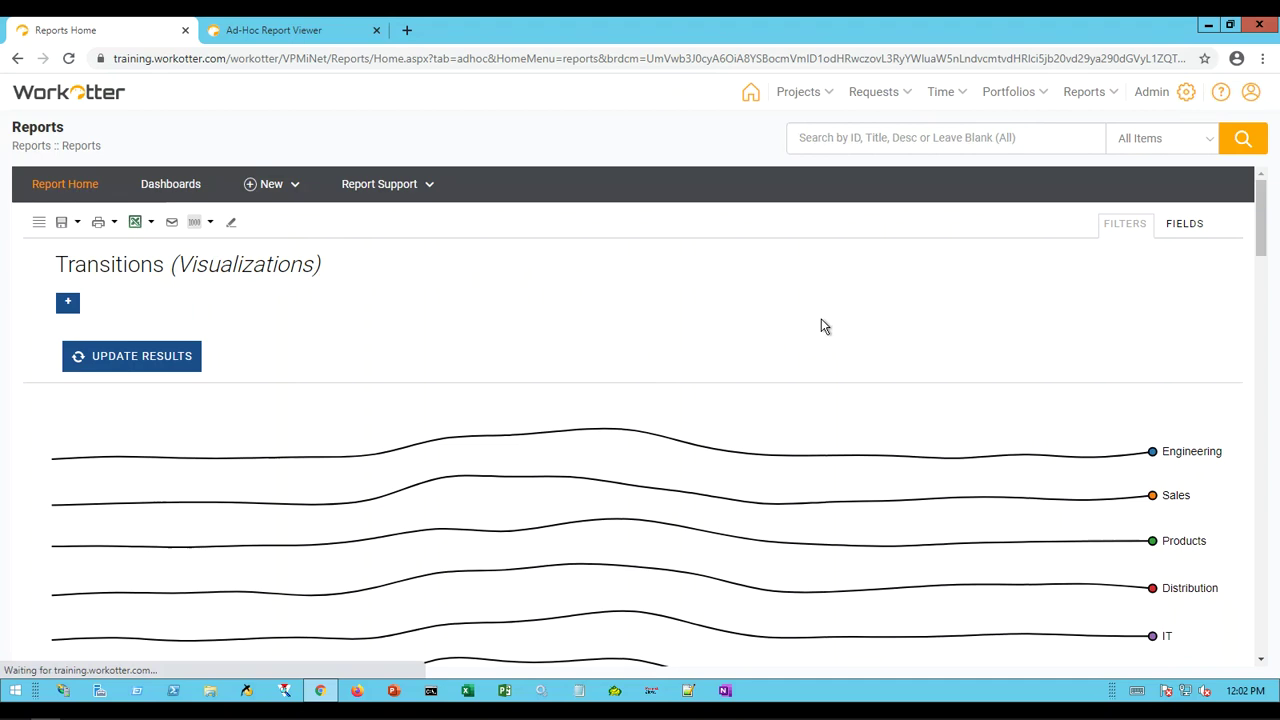